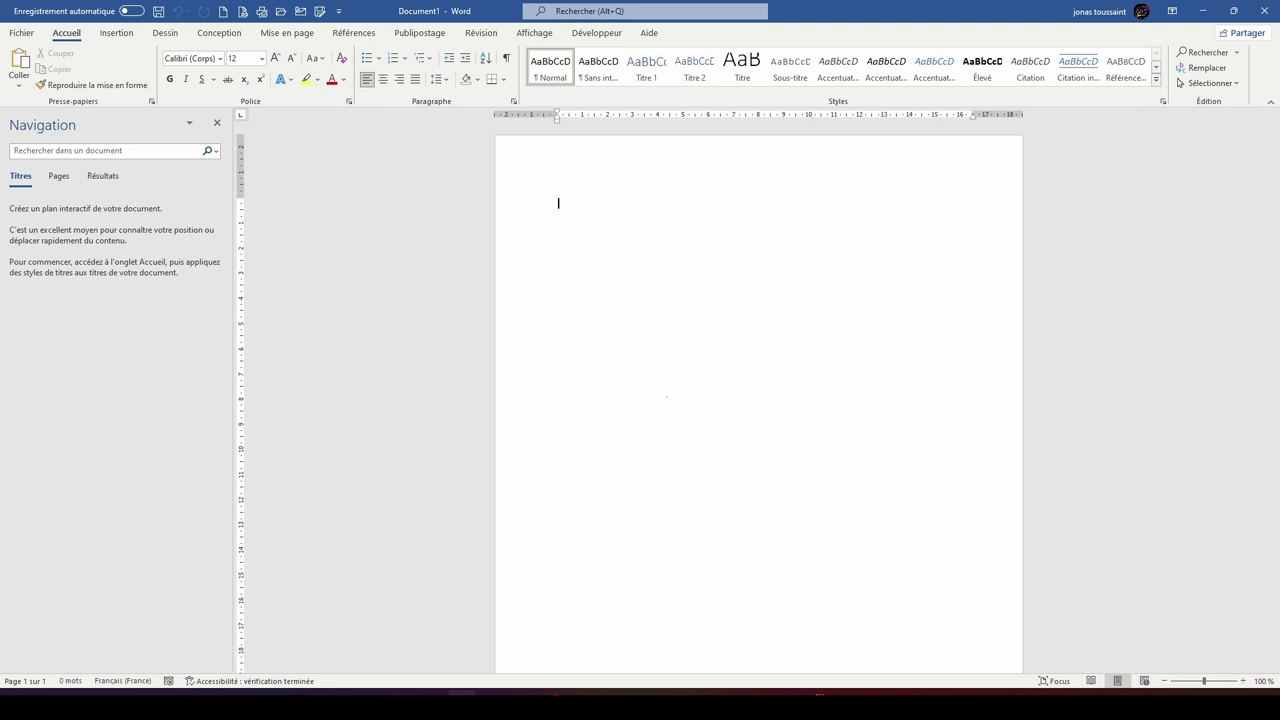
# Type a person's name, street address and labelled phone number on three lines
pyautogui.press('Tab')
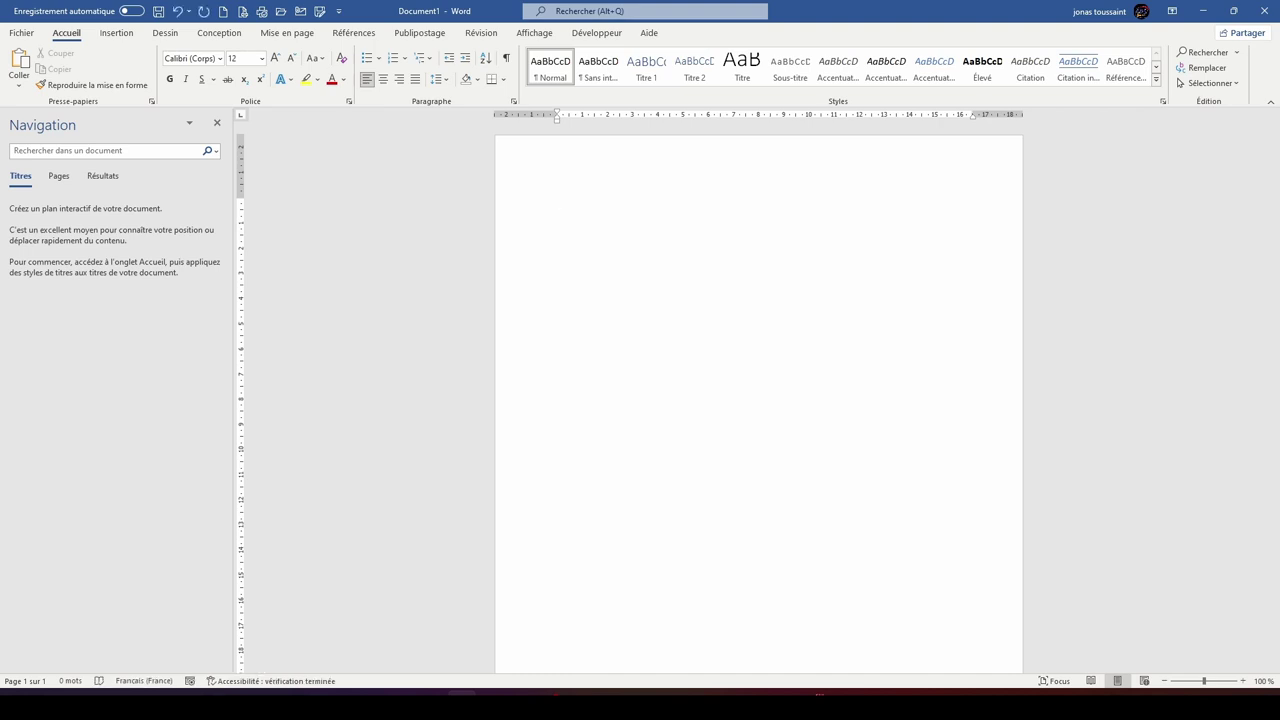
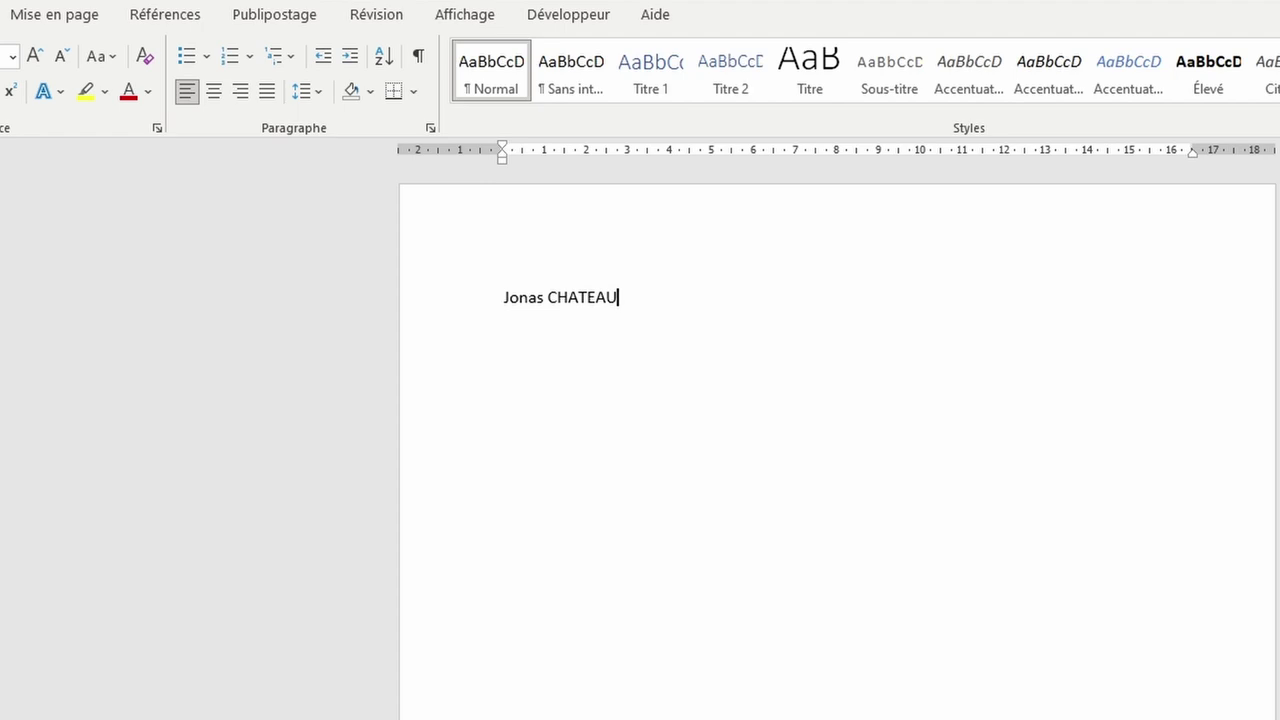
pyautogui.press('Return')
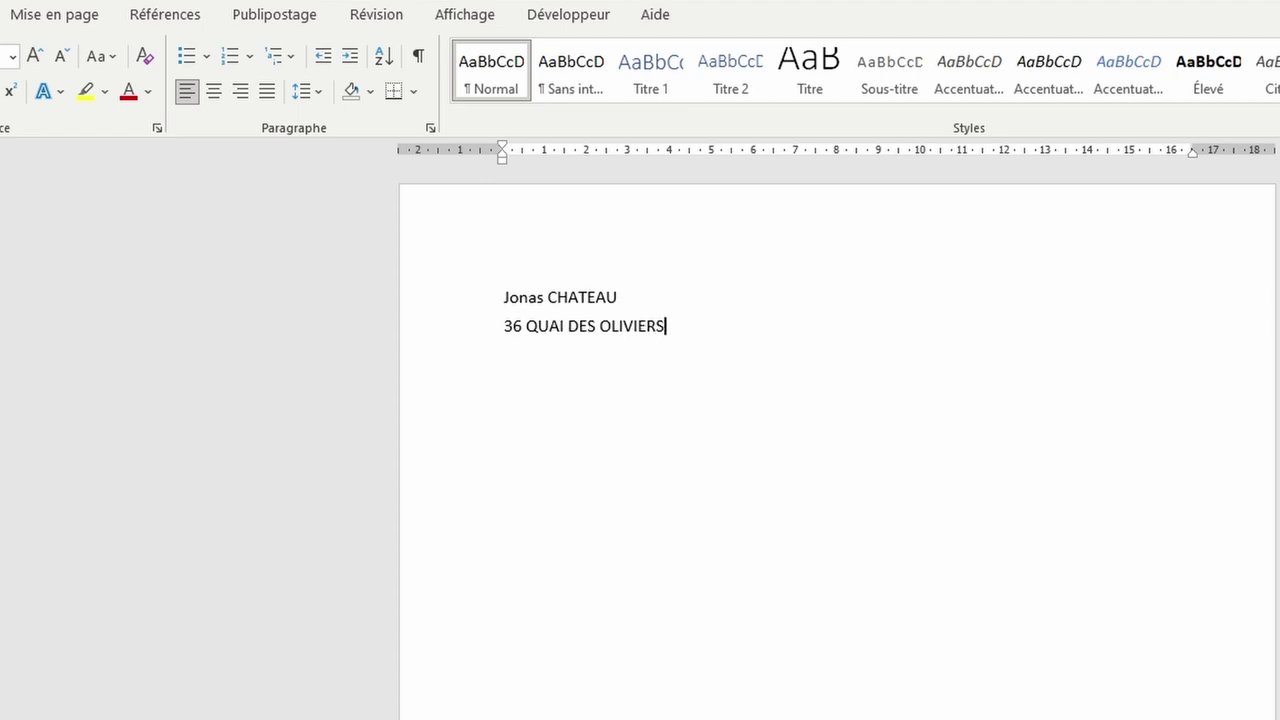
pyautogui.press('Return')
pyautogui.write('TE')
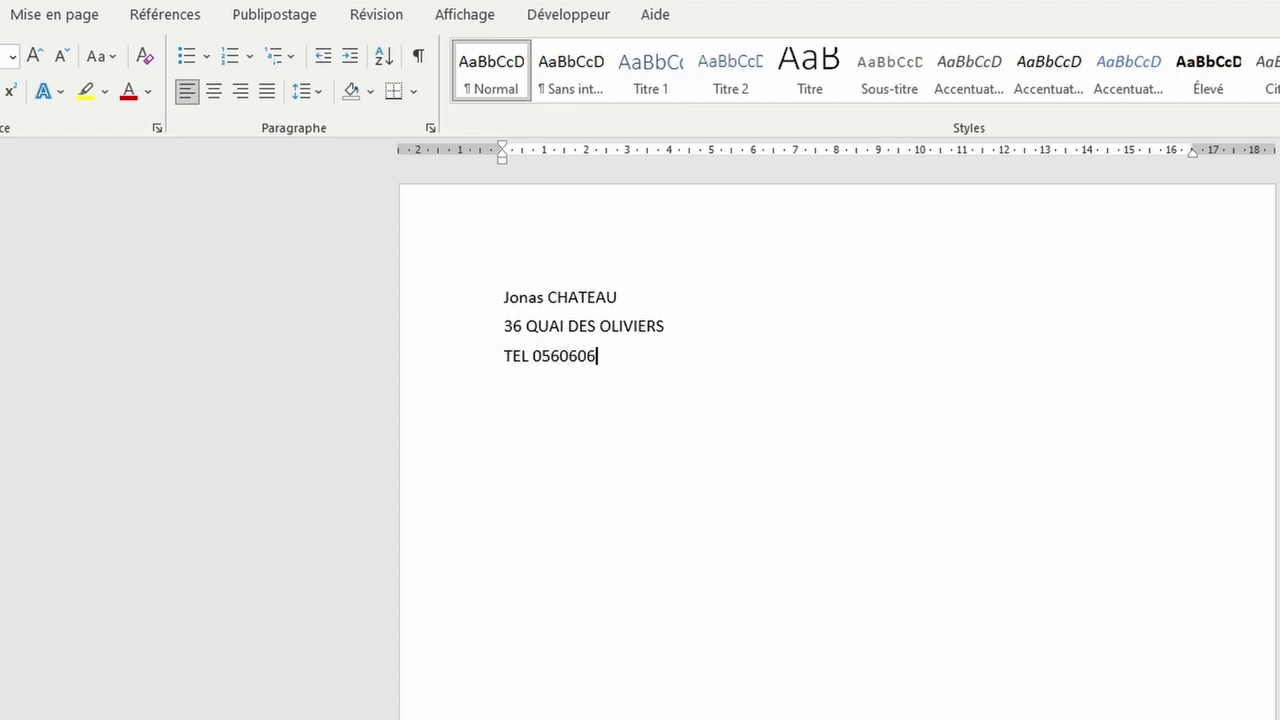
# Delete the TEL label in front of the phone number
pyautogui.click(504, 356)
pyautogui.press('Delete')
pyautogui.press('Delete')
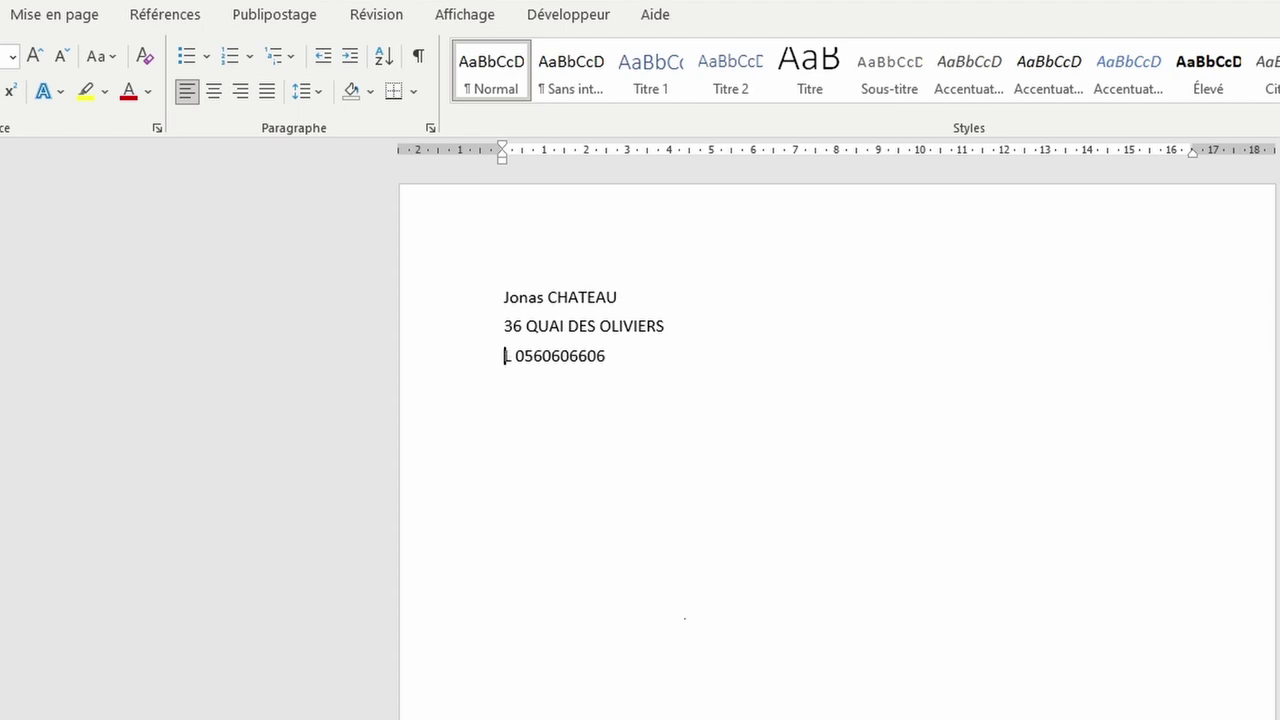
pyautogui.press('Delete')
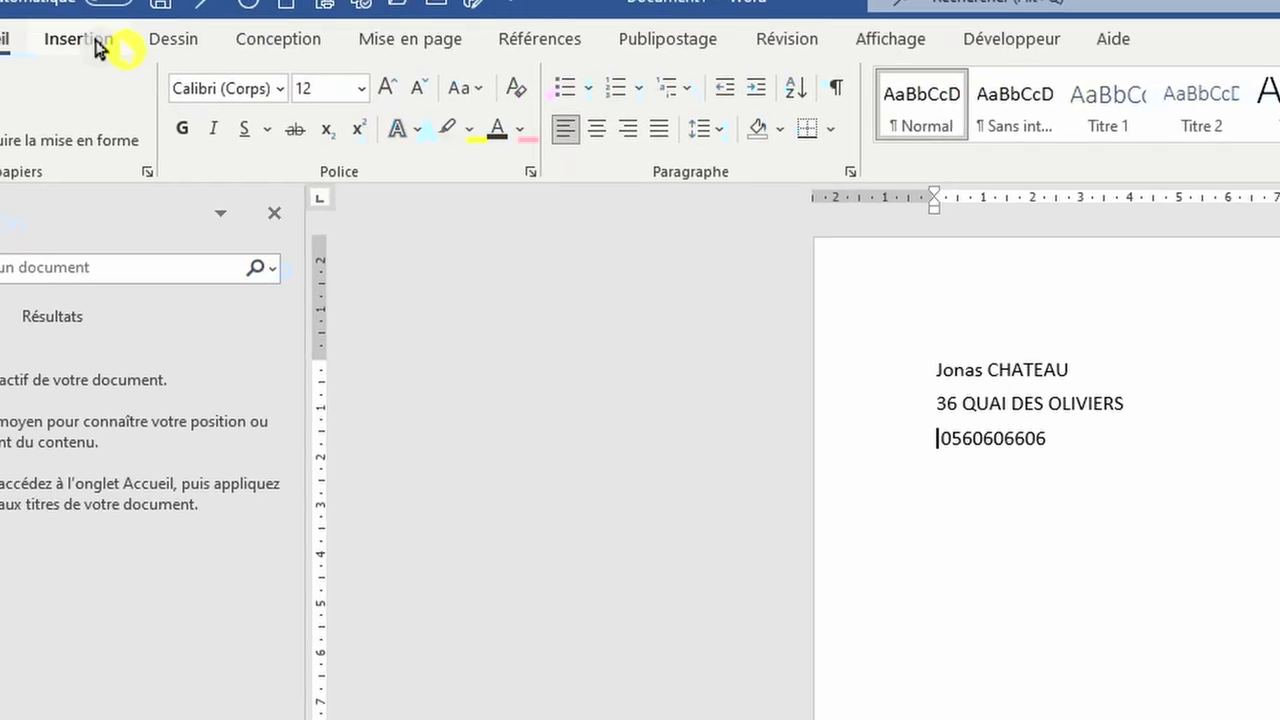
# Insert the Wingdings moon symbol (code 0029, hexadecimal) before the phone number
pyautogui.click(226, 55)
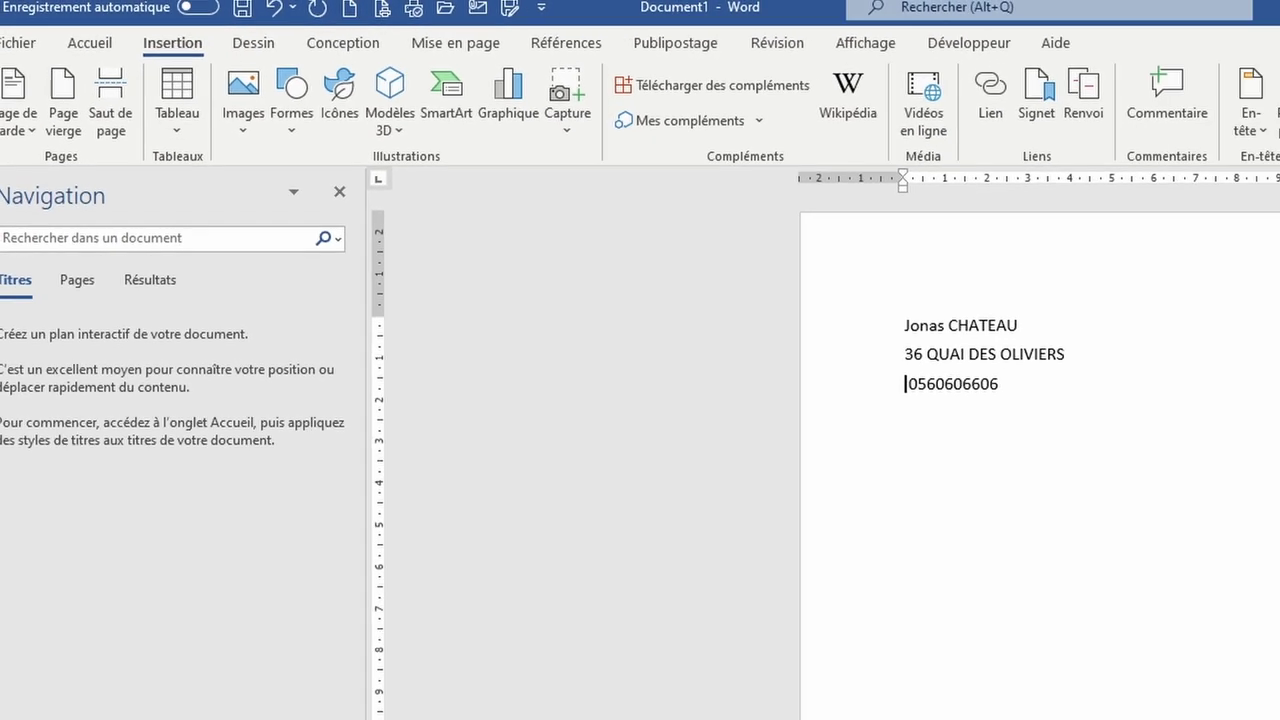
pyautogui.click(1274, 85)
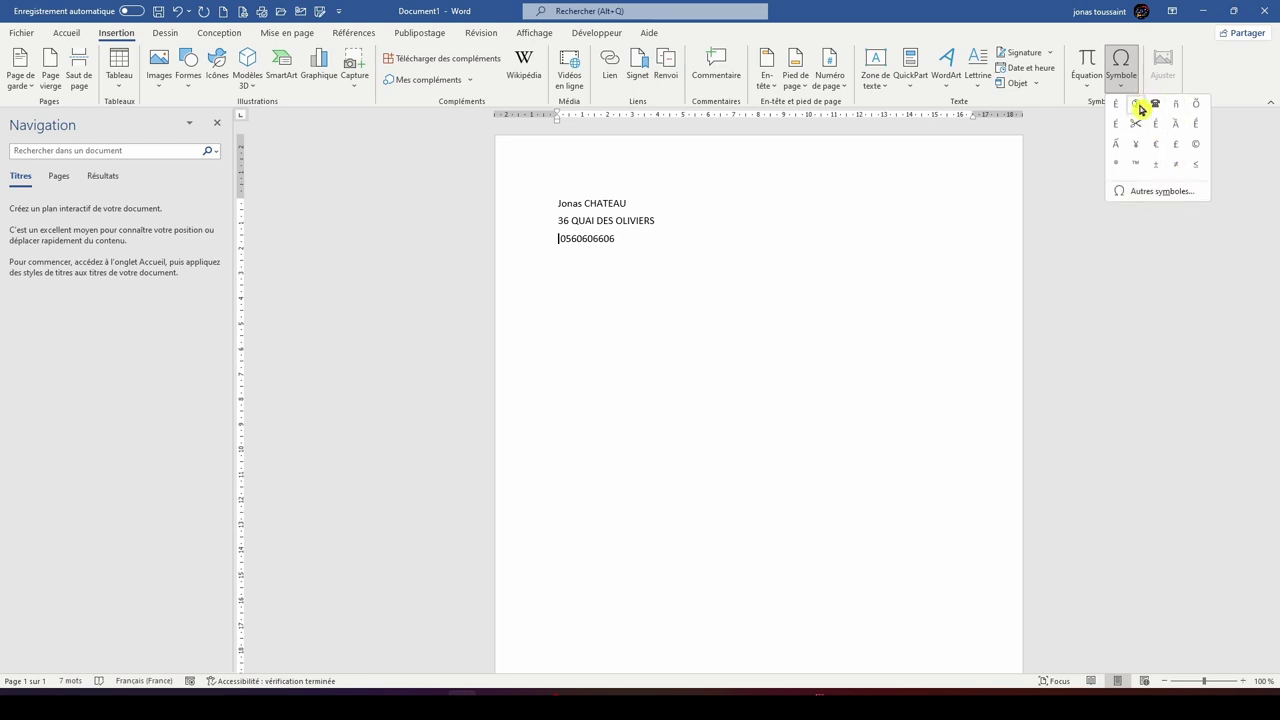
pyautogui.click(1180, 195)
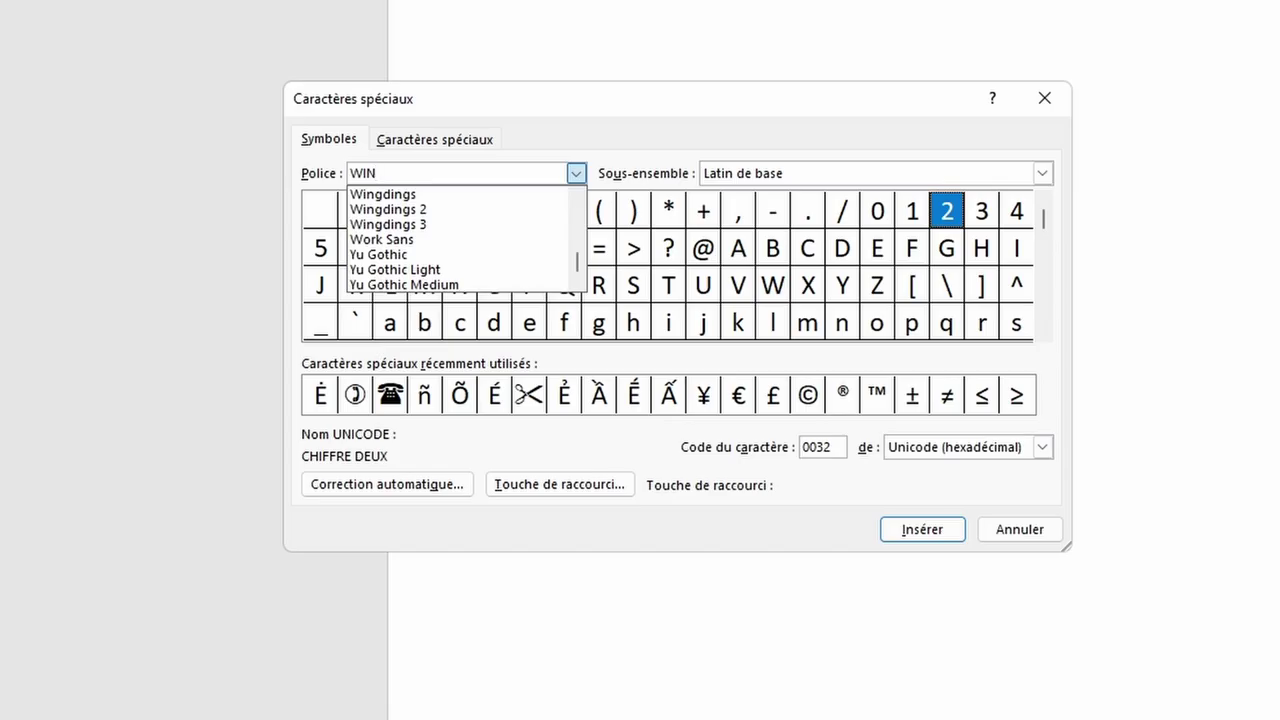
pyautogui.click(427, 200)
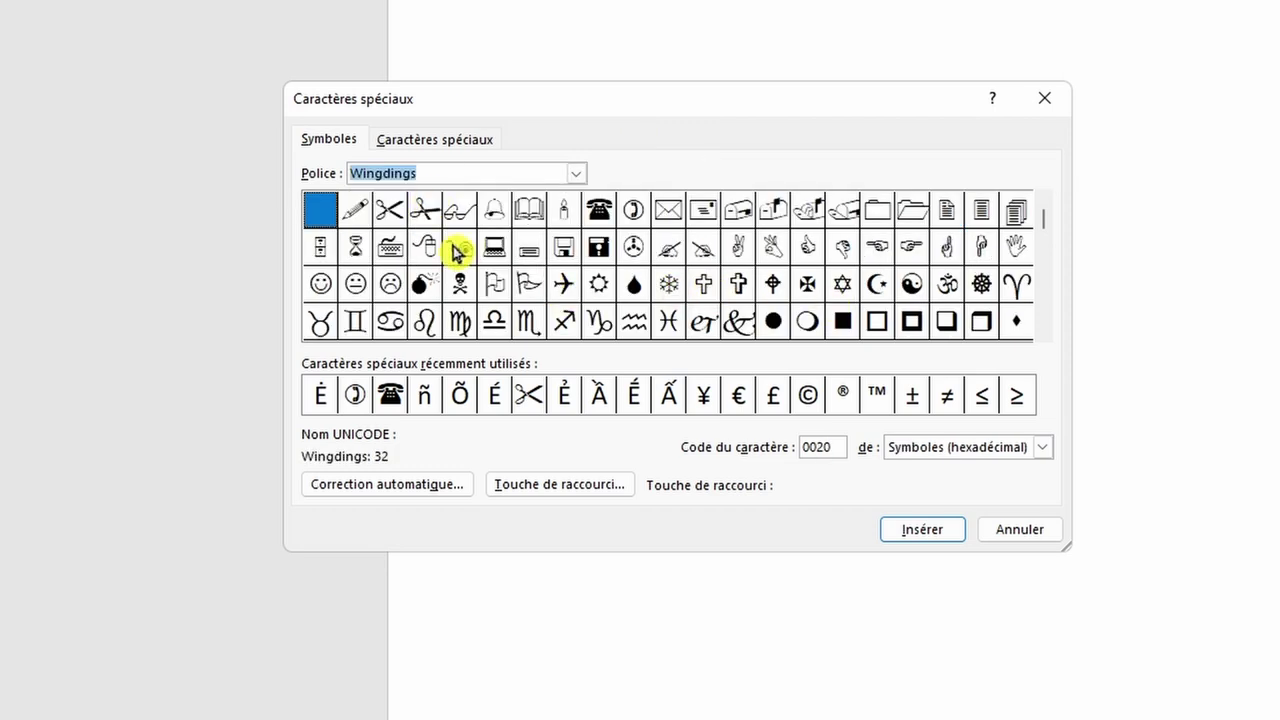
pyautogui.click(598, 213)
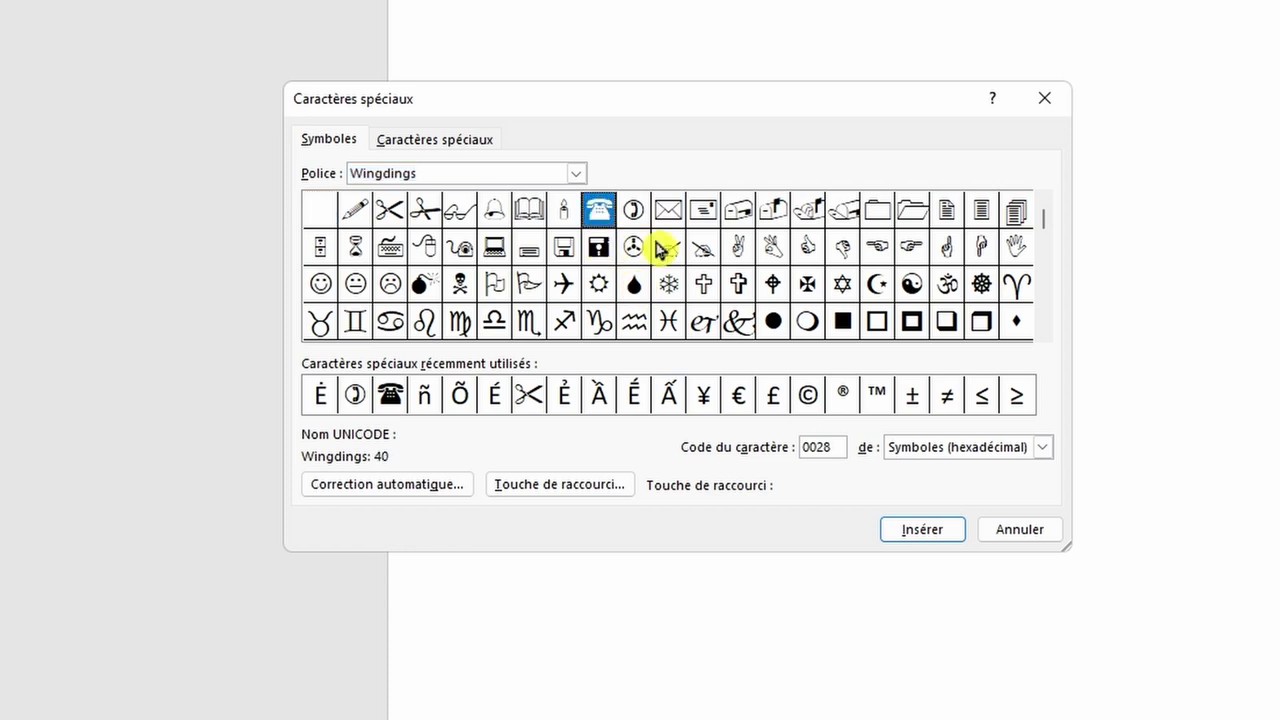
pyautogui.click(634, 212)
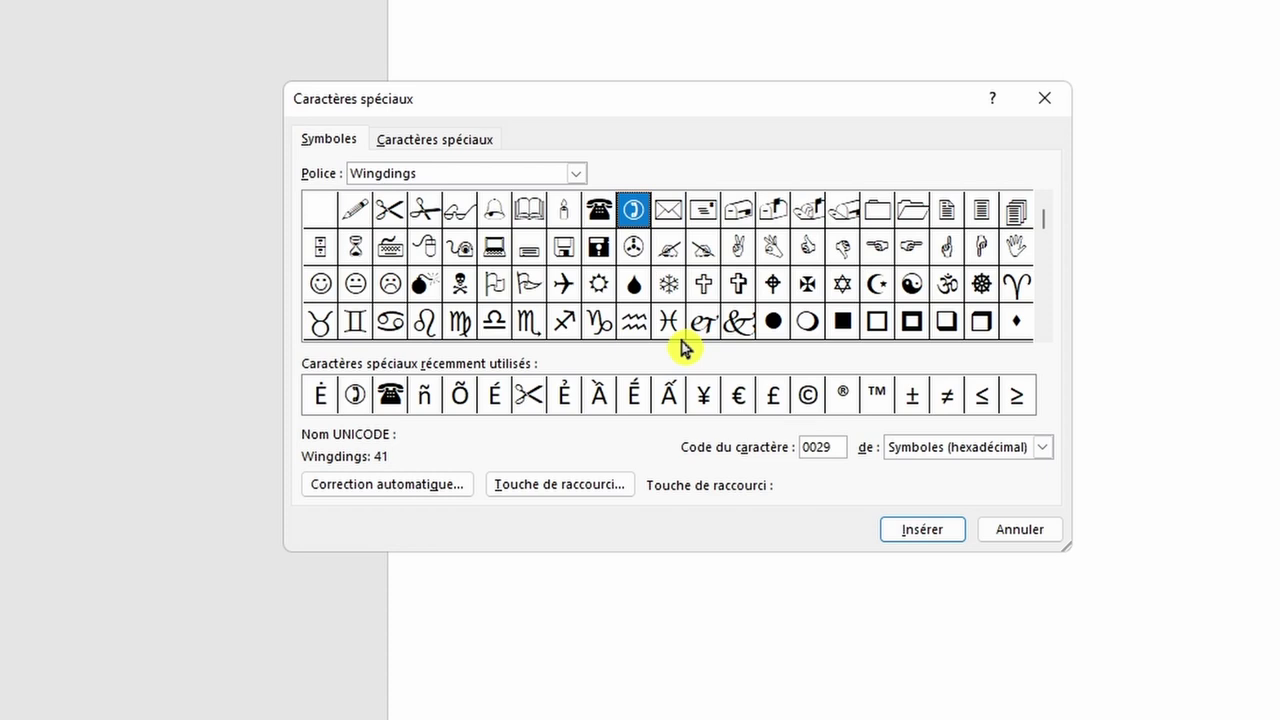
pyautogui.click(1042, 449)
pyautogui.click(1042, 455)
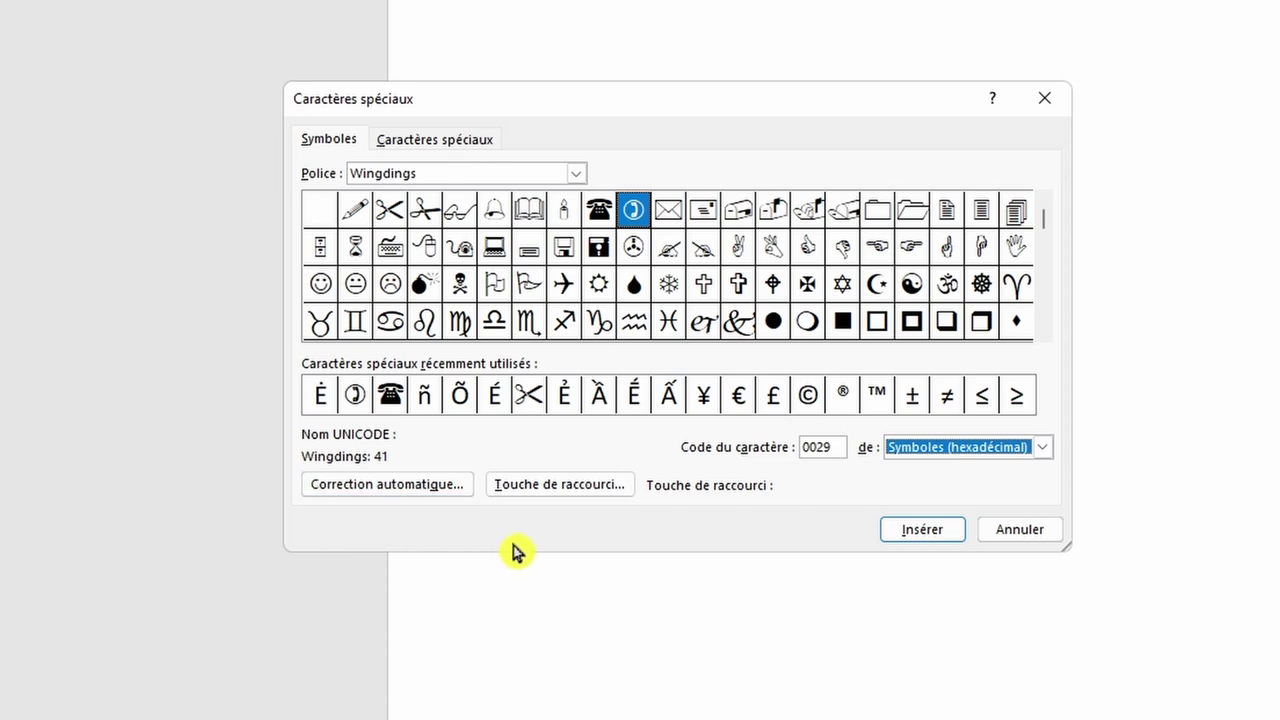
pyautogui.click(906, 533)
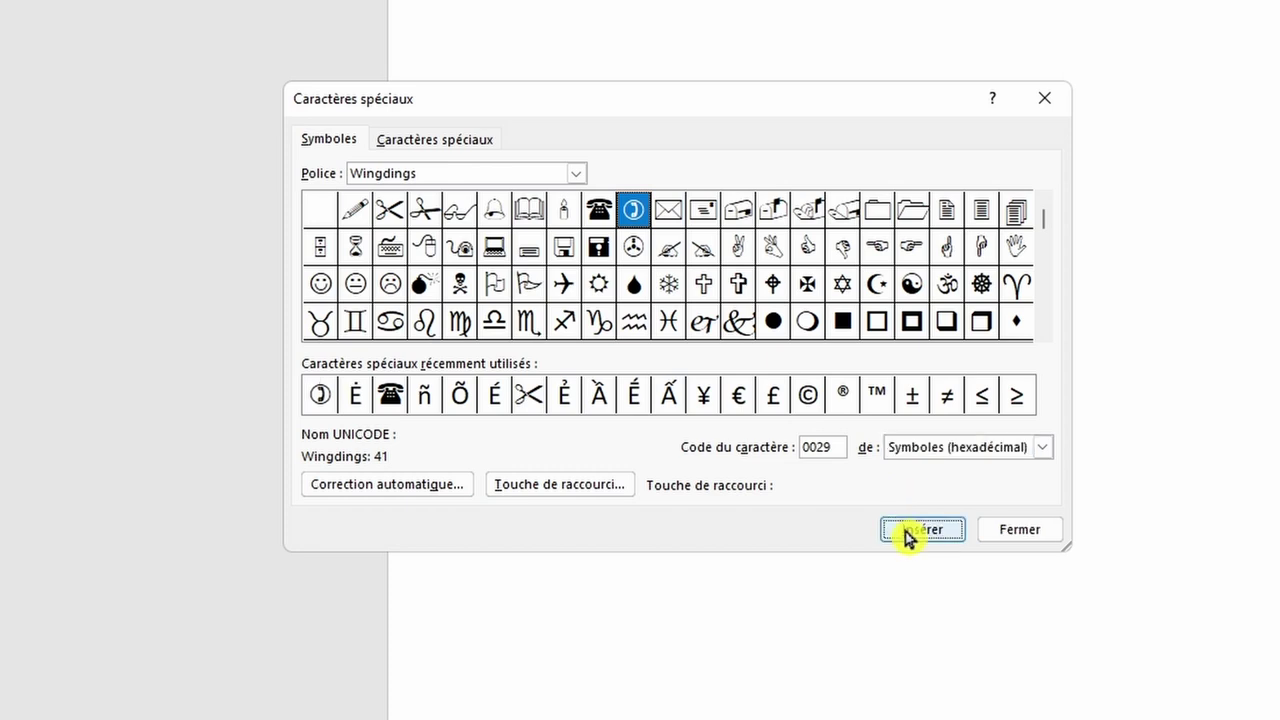
pyautogui.click(1020, 529)
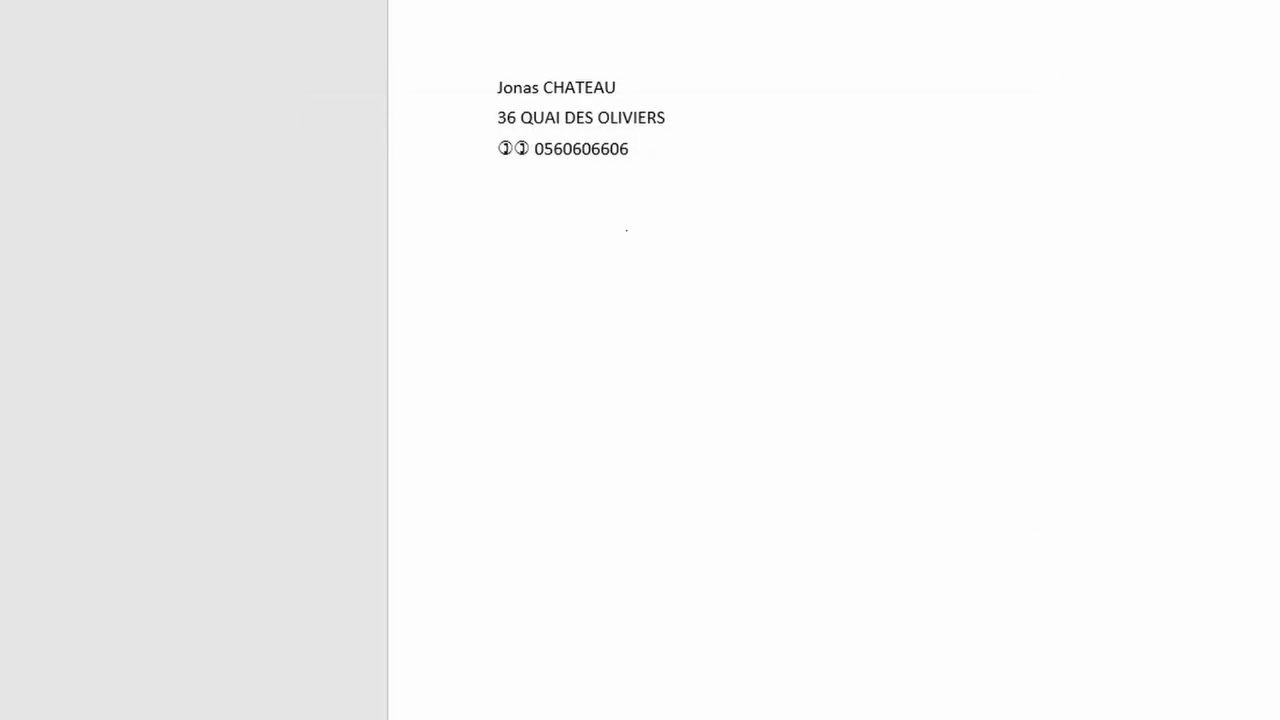
# Delete the extra moon symbol and all three contact lines
pyautogui.press('BackSpace')
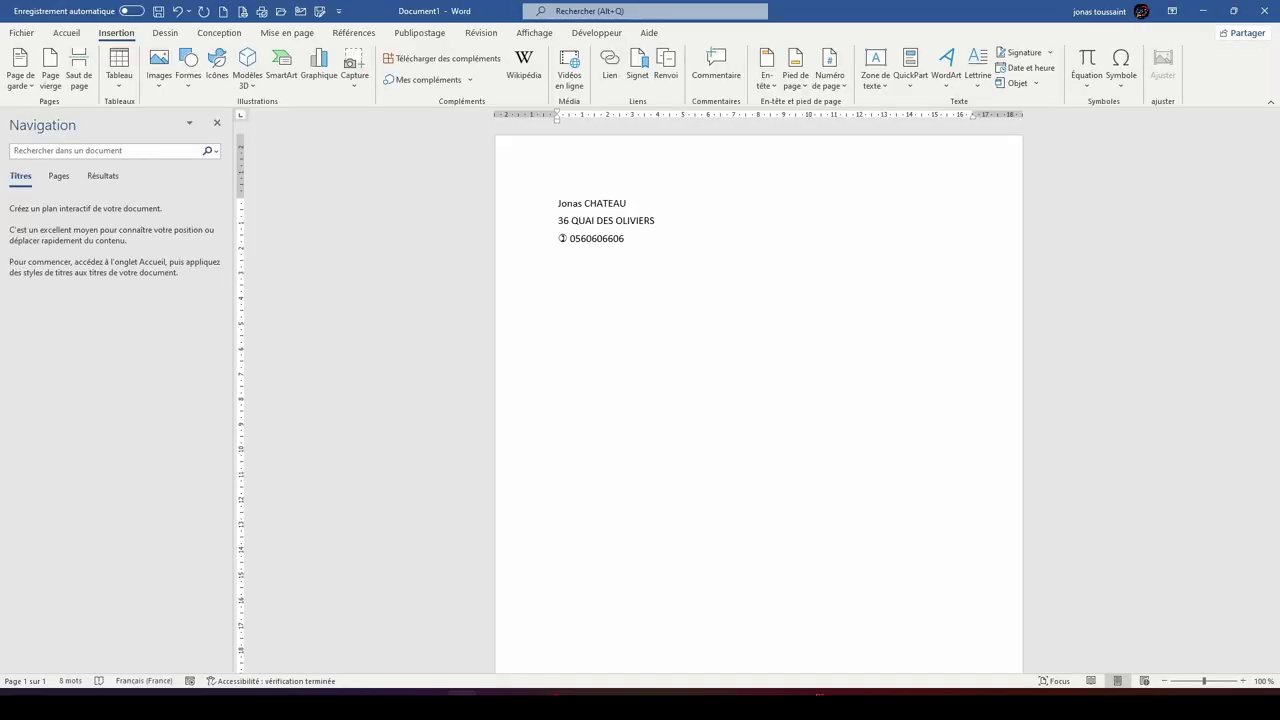
pyautogui.press('BackSpace')
pyautogui.press('BackSpace')
pyautogui.press('BackSpace')
pyautogui.press('BackSpace')
pyautogui.press('BackSpace')
pyautogui.press('BackSpace')
pyautogui.press('BackSpace')
pyautogui.press('BackSpace')
pyautogui.press('BackSpace')
pyautogui.press('BackSpace')
pyautogui.press('BackSpace')
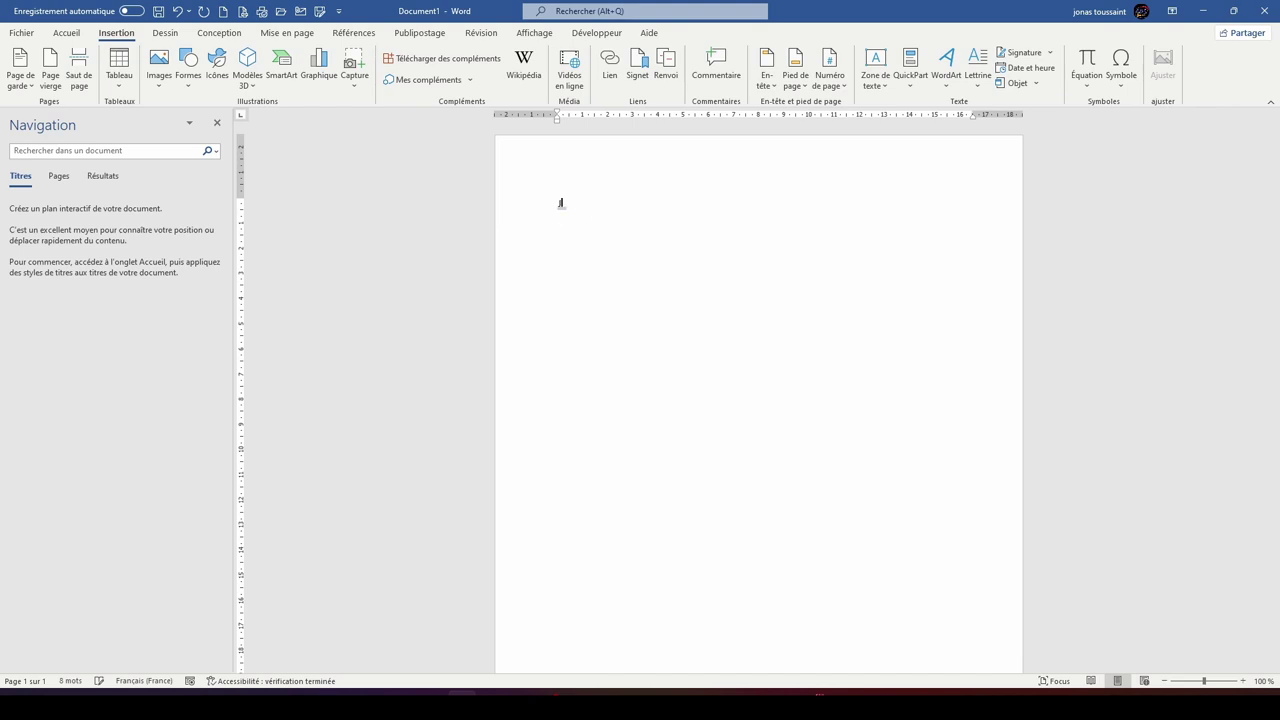
pyautogui.press('BackSpace')
# Type the word ELECTRICT in capitals, correcting the typos
pyautogui.write('elect')
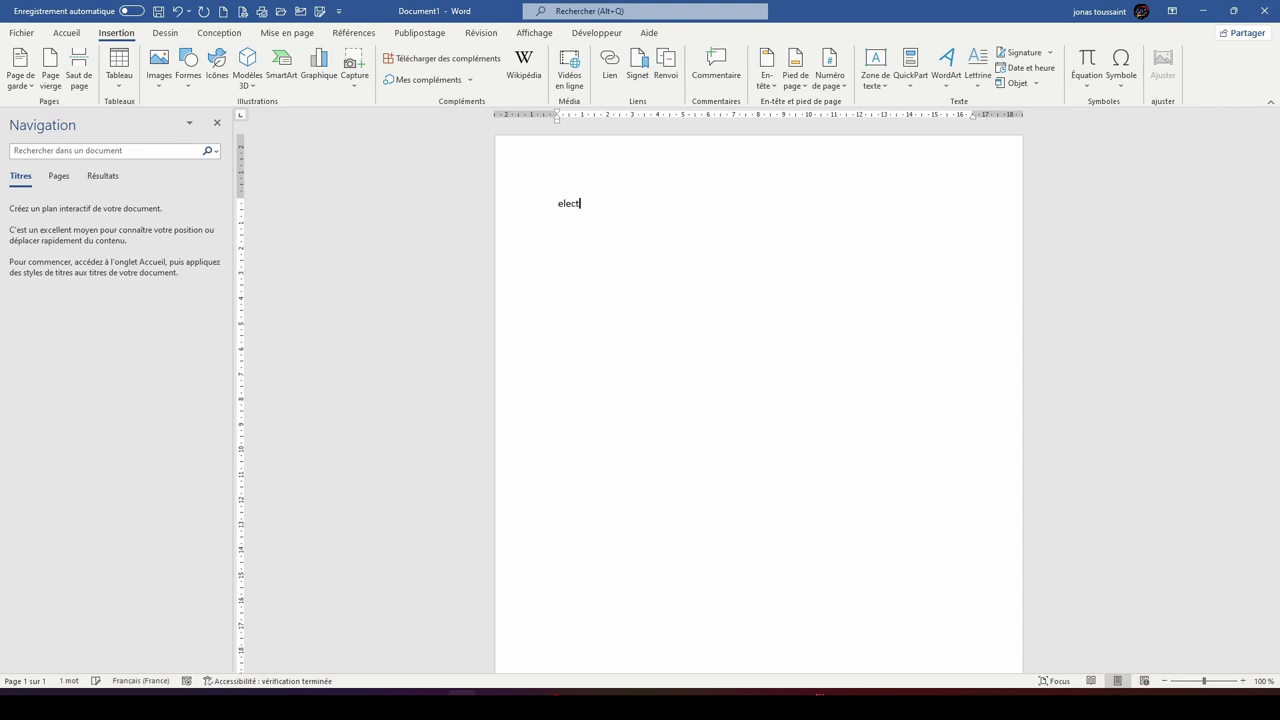
pyautogui.write('rict')
pyautogui.press('BackSpace')
pyautogui.press('BackSpace')
pyautogui.press('BackSpace')
pyautogui.press('BackSpace')
pyautogui.press('BackSpace')
pyautogui.press('BackSpace')
pyautogui.press('BackSpace')
pyautogui.press('BackSpace')
pyautogui.press('BackSpace')
pyautogui.write('ELECTR')
pyautogui.write('ICTE')
pyautogui.press('BackSpace')
# Delete the leading E and switch the special characters font to normal text
pyautogui.click(558, 203)
pyautogui.press('Delete')
pyautogui.click(1123, 84)
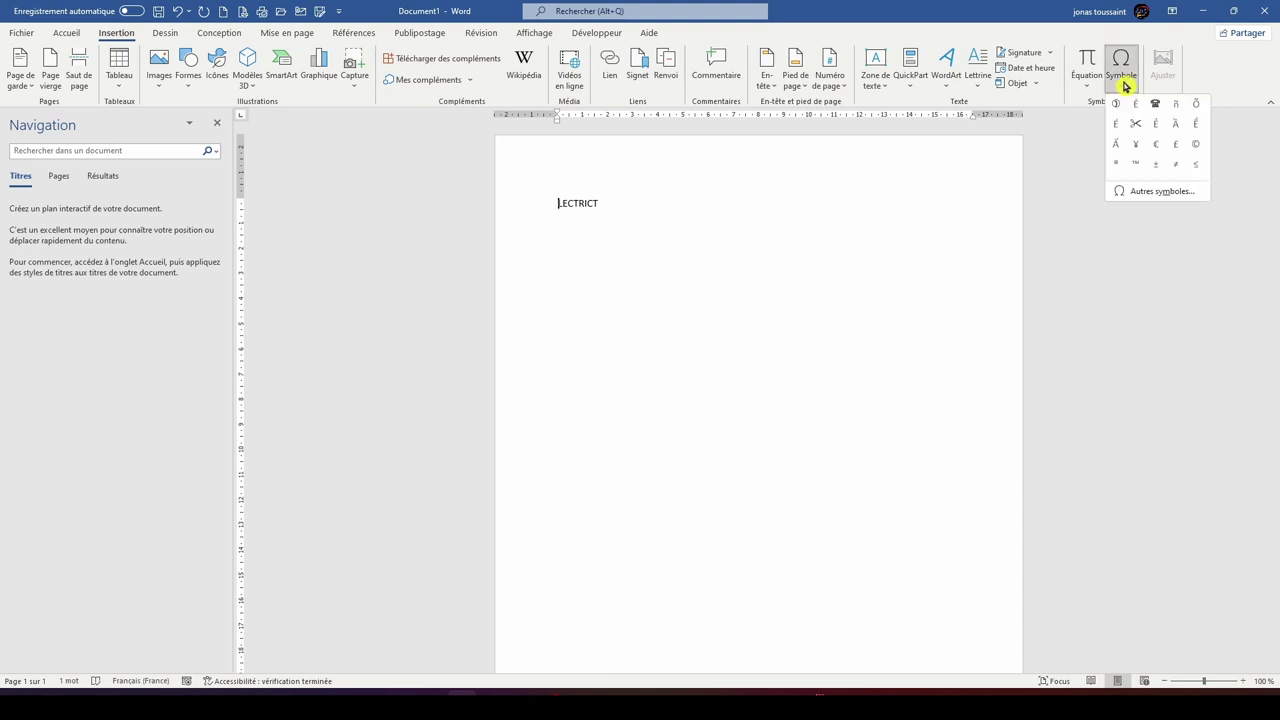
pyautogui.click(1156, 191)
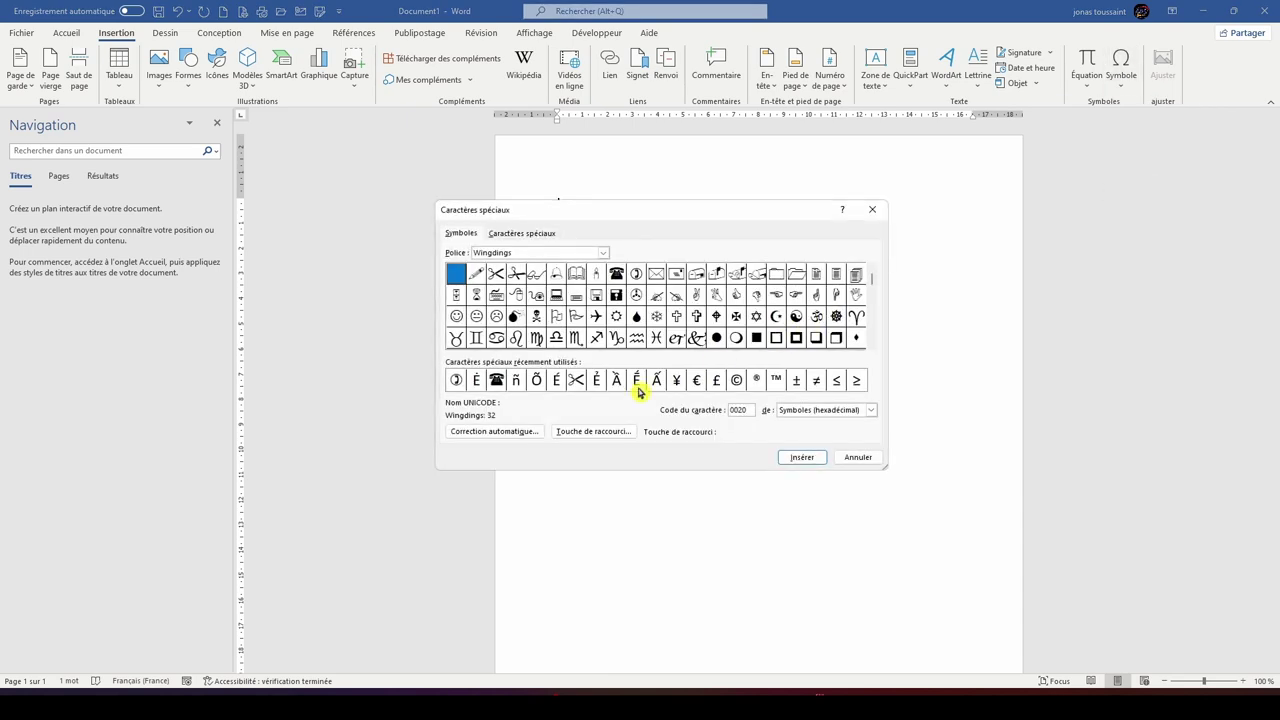
pyautogui.click(603, 253)
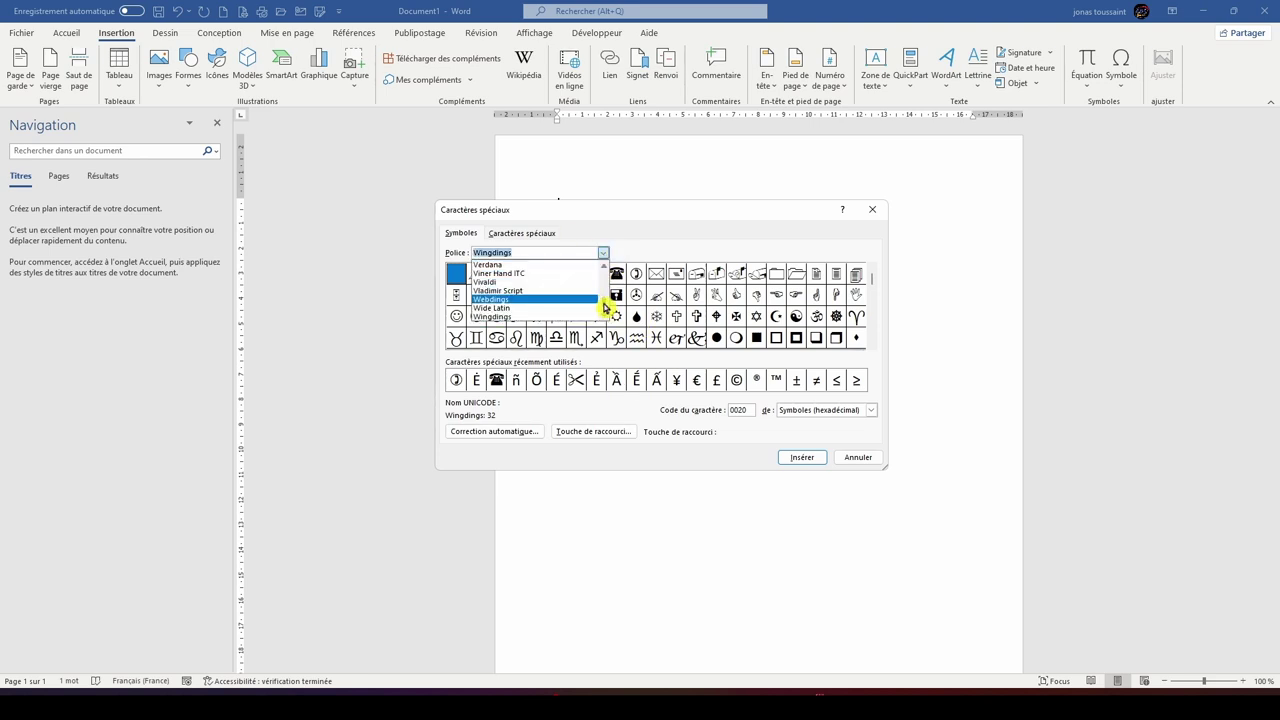
pyautogui.scroll(-1, 606, 300)
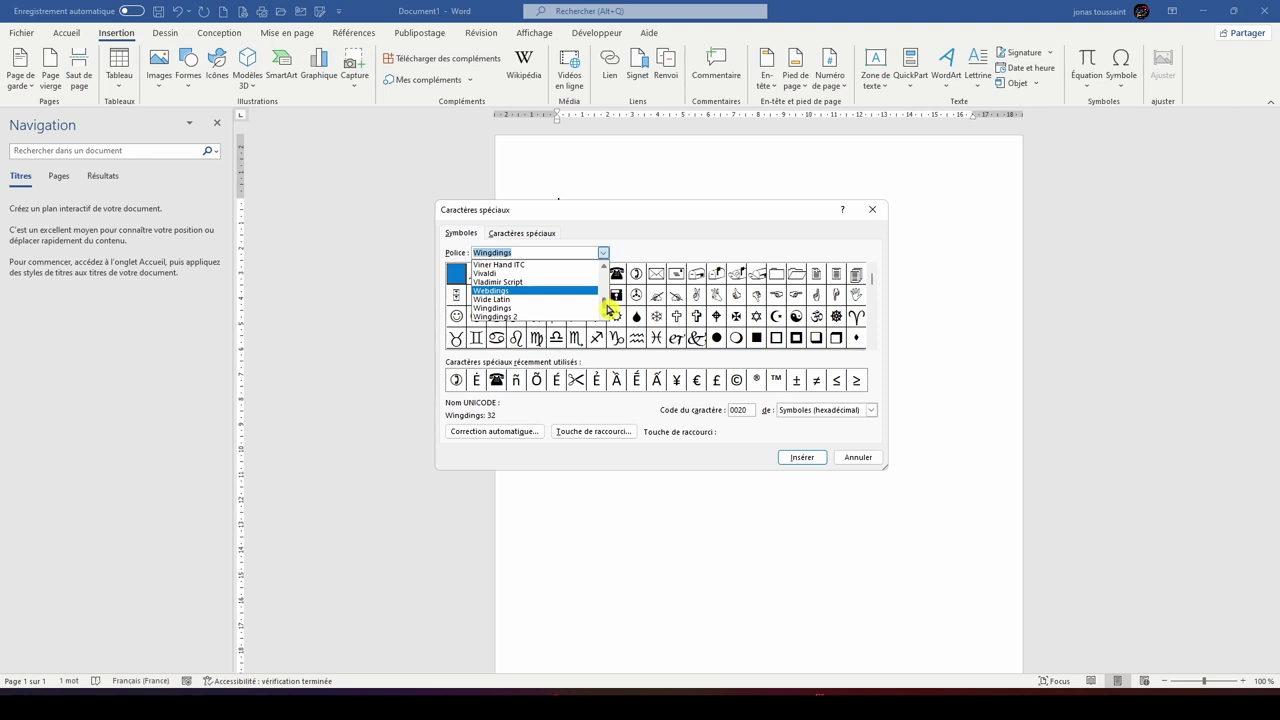
pyautogui.moveTo(606, 308); pyautogui.dragTo(603, 260)
pyautogui.click(517, 266)
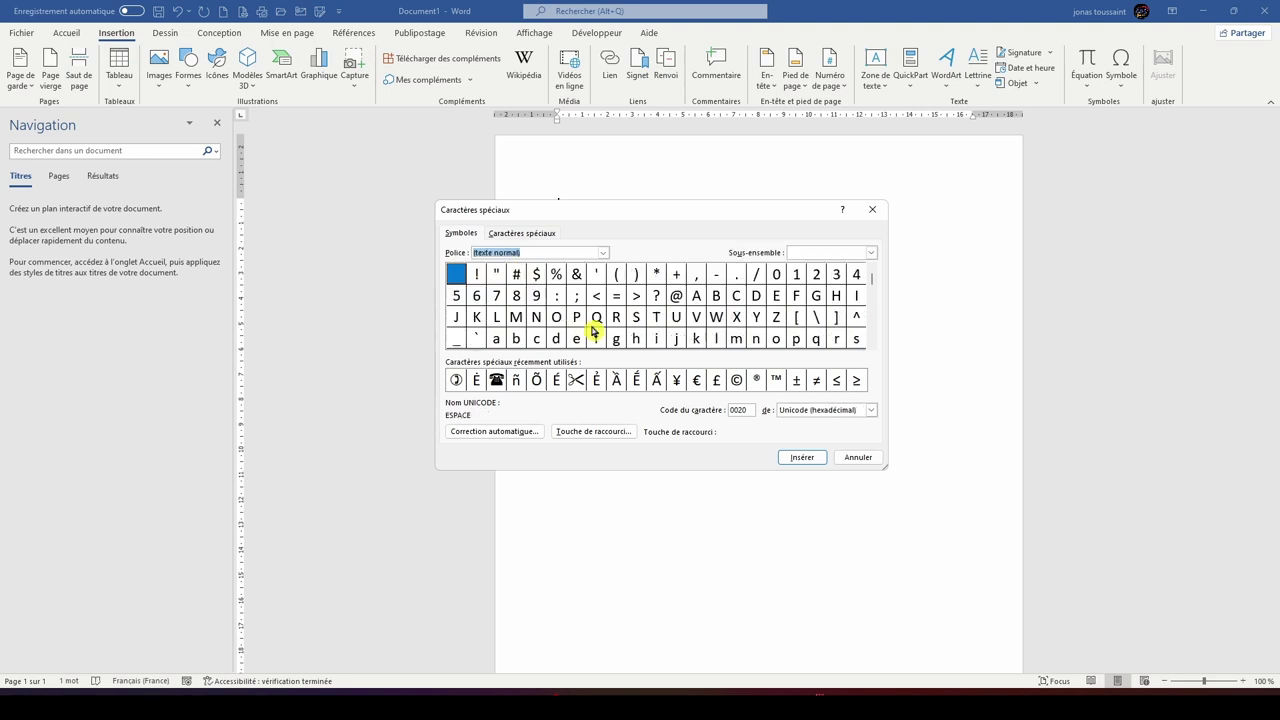
# Find the dot-accented capital Ė (0116) and insert it at the word's start
pyautogui.click(655, 316)
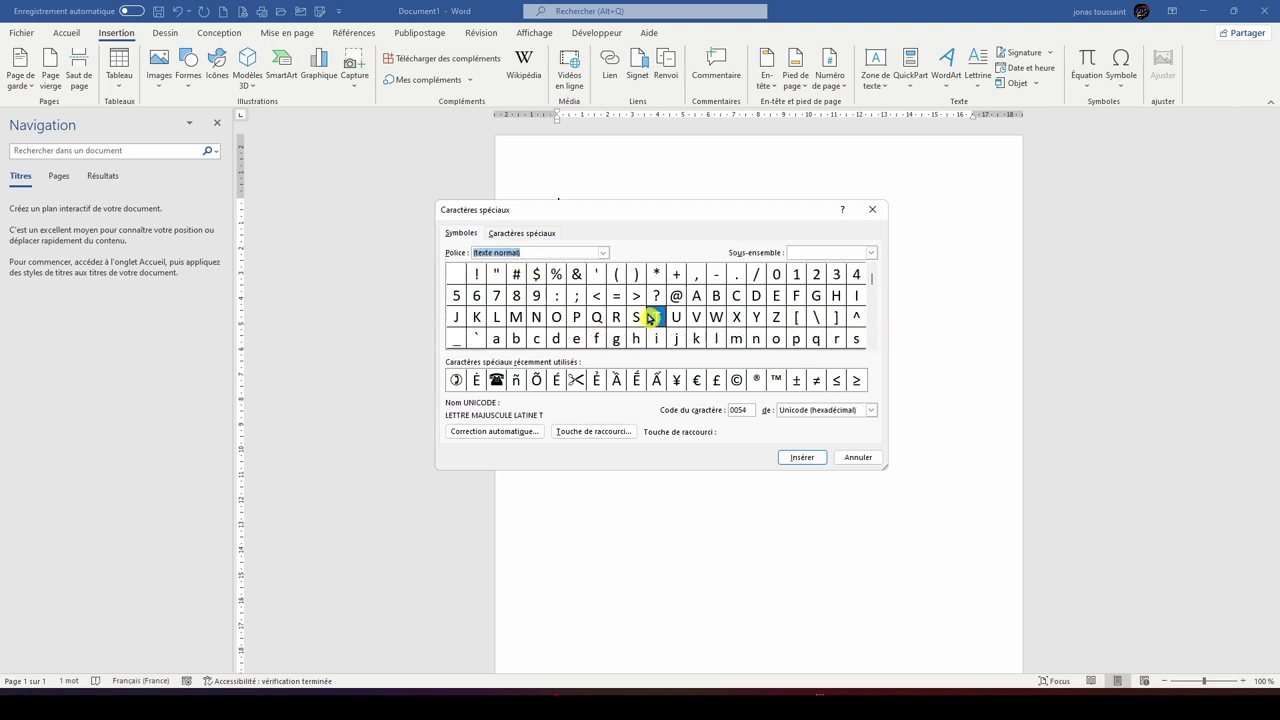
pyautogui.press('Down')
pyautogui.press('Down')
pyautogui.press('Down')
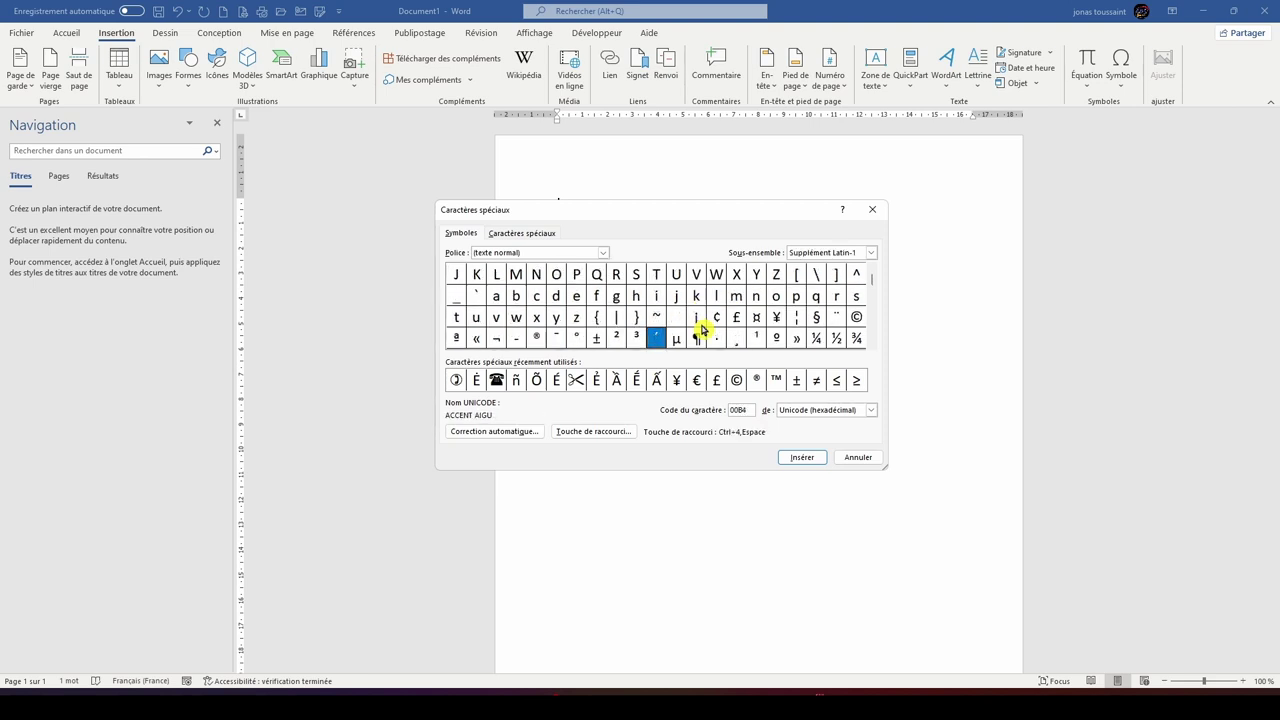
pyautogui.press('Down')
pyautogui.press('Down')
pyautogui.press('Up')
pyautogui.press('Left')
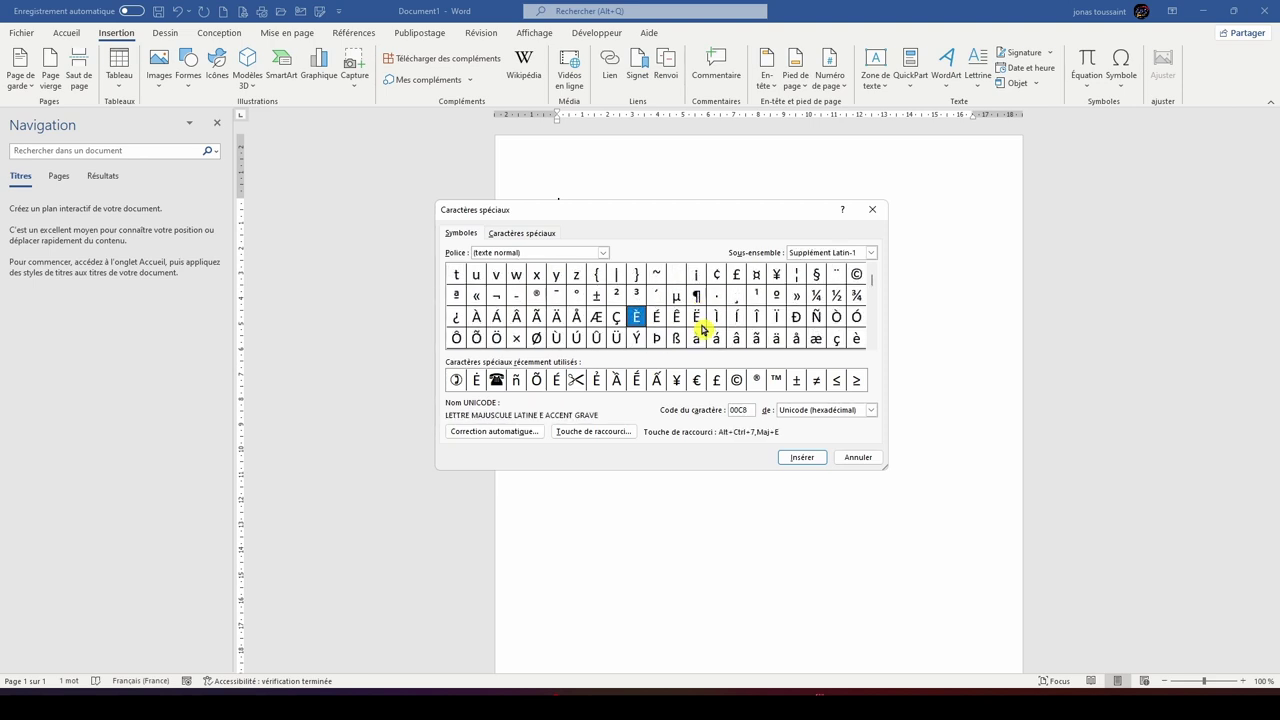
pyautogui.press('Left')
pyautogui.press('Up')
pyautogui.press('Down')
pyautogui.press('Left')
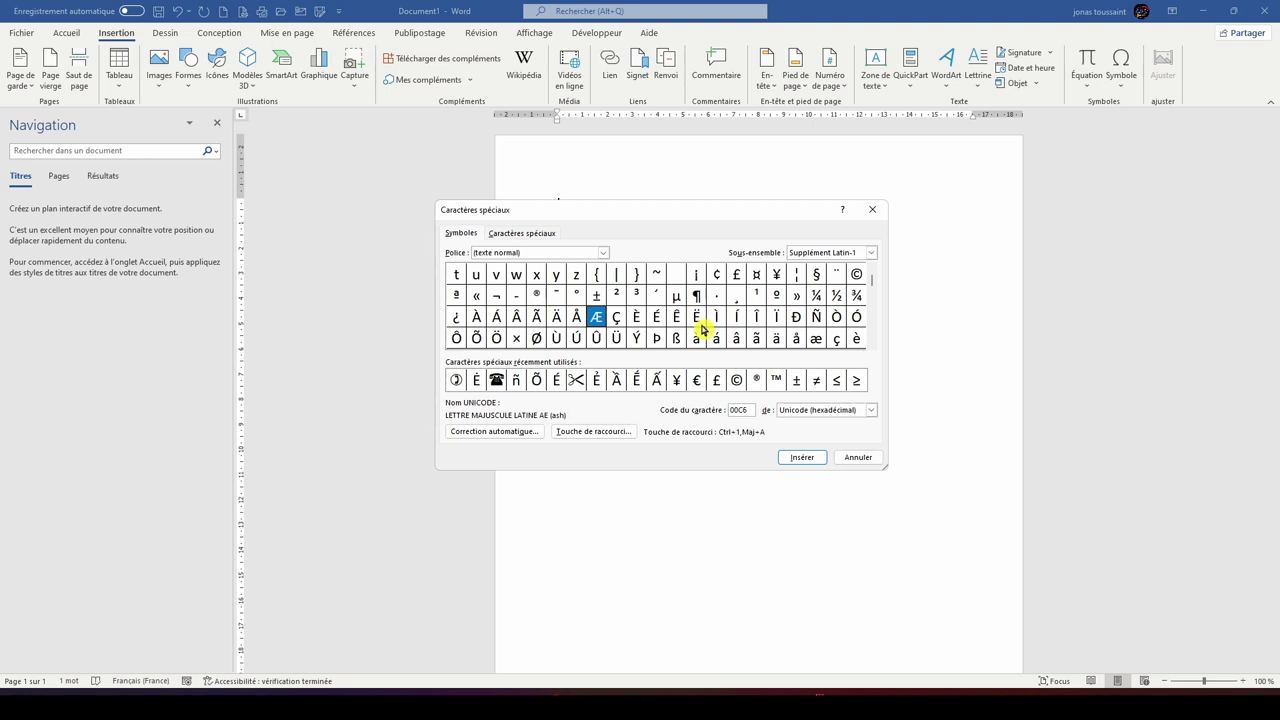
pyautogui.press('Left')
pyautogui.press('Left')
pyautogui.press('Down')
pyautogui.press('Down')
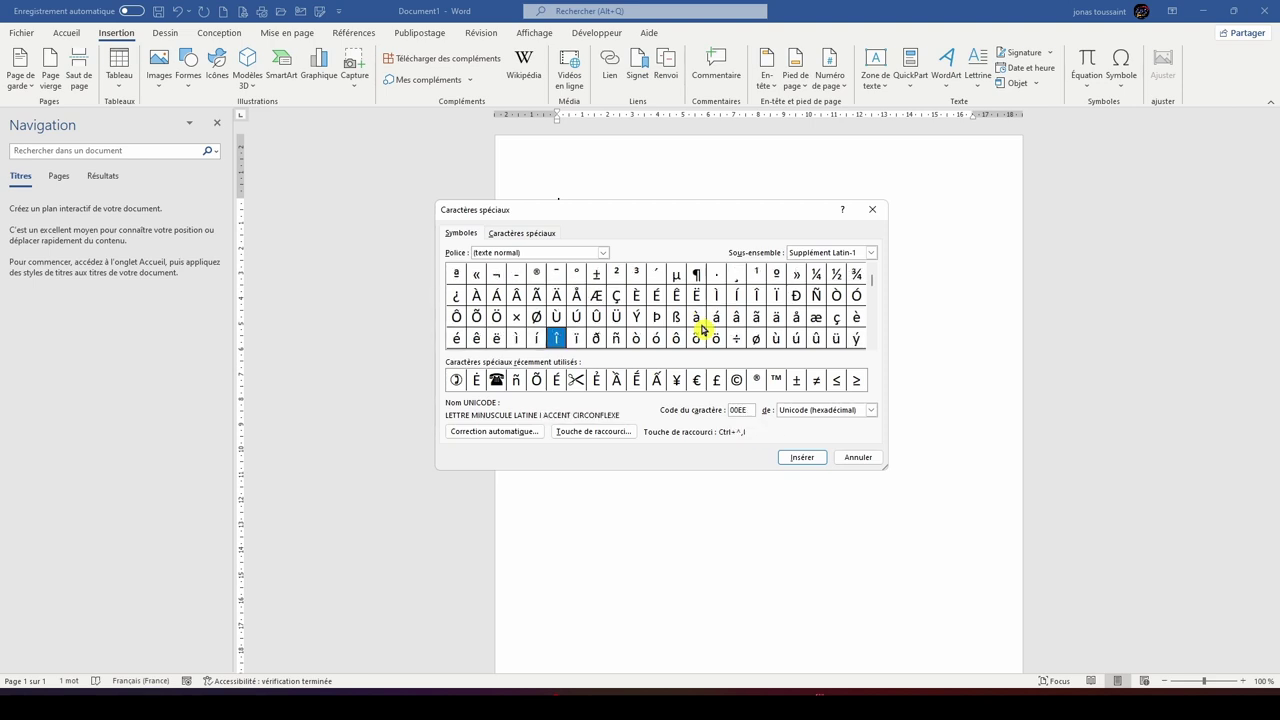
pyautogui.press('Down')
pyautogui.press('Down')
pyautogui.press('Down')
pyautogui.press('Up')
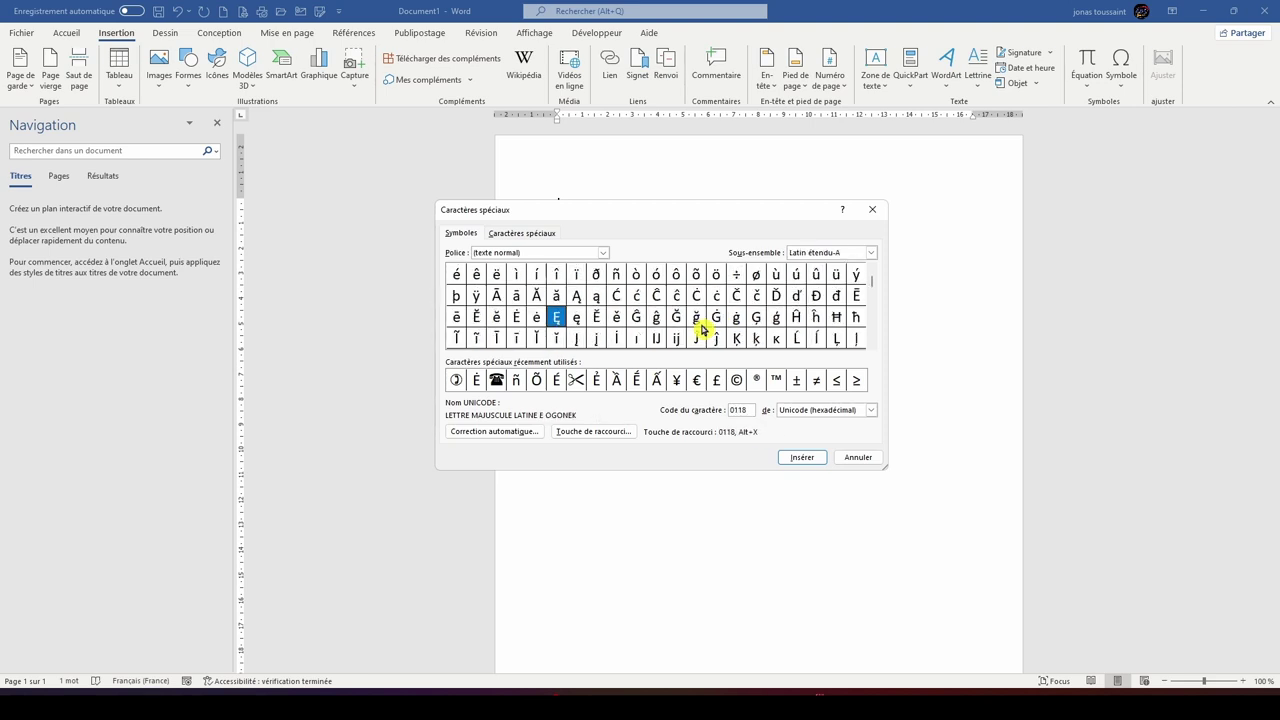
pyautogui.press('Left')
pyautogui.press('Left')
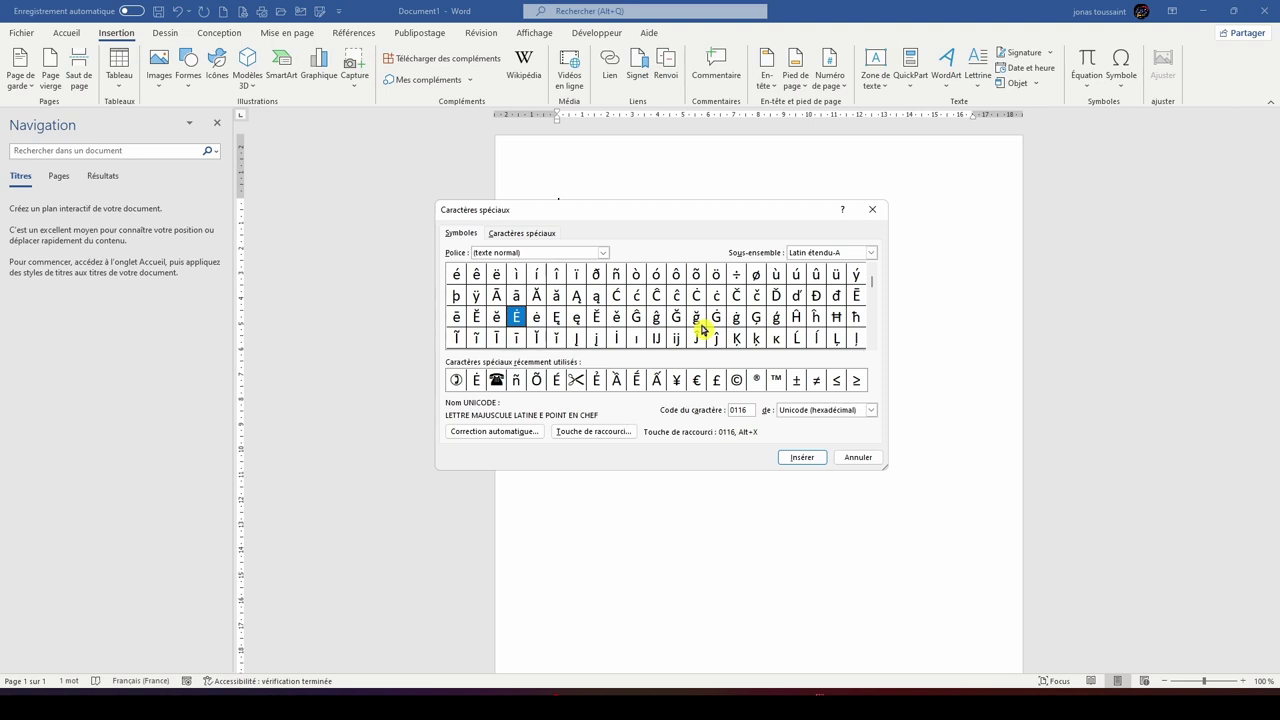
pyautogui.click(805, 458)
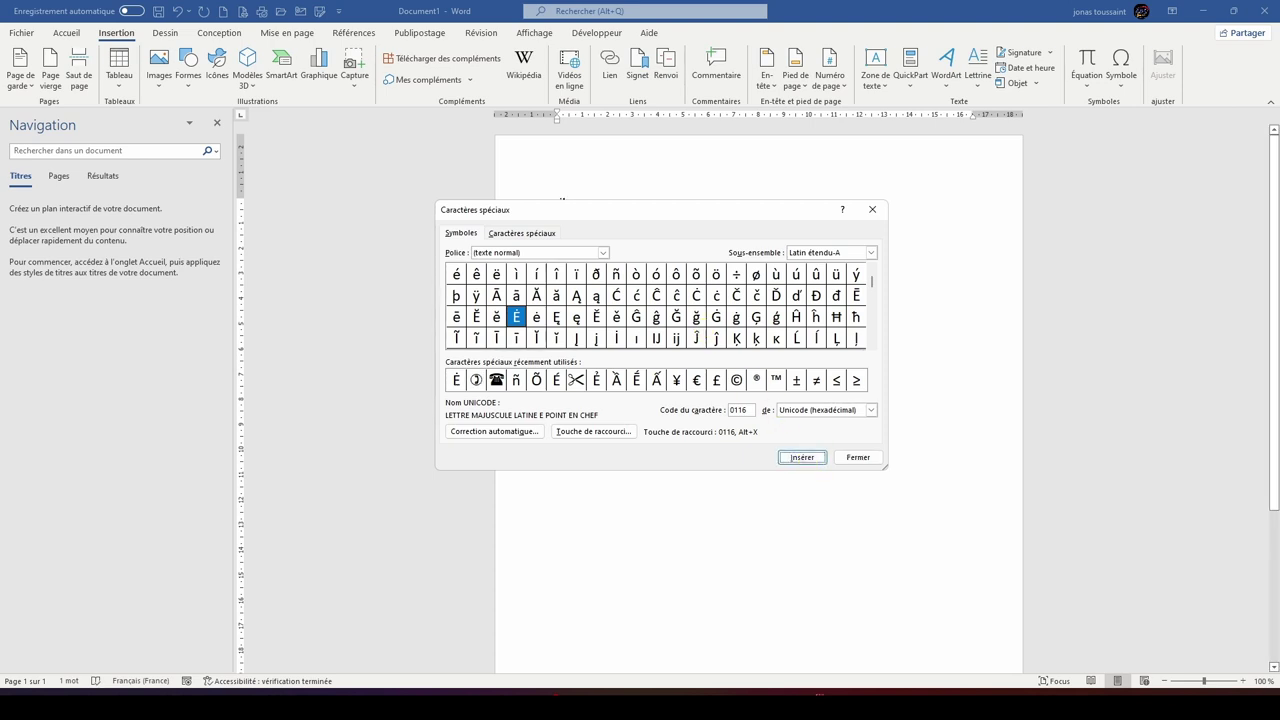
# Insert a second Ė at the end of the word and close the special characters window
pyautogui.moveTo(717, 211); pyautogui.dragTo(750, 314)
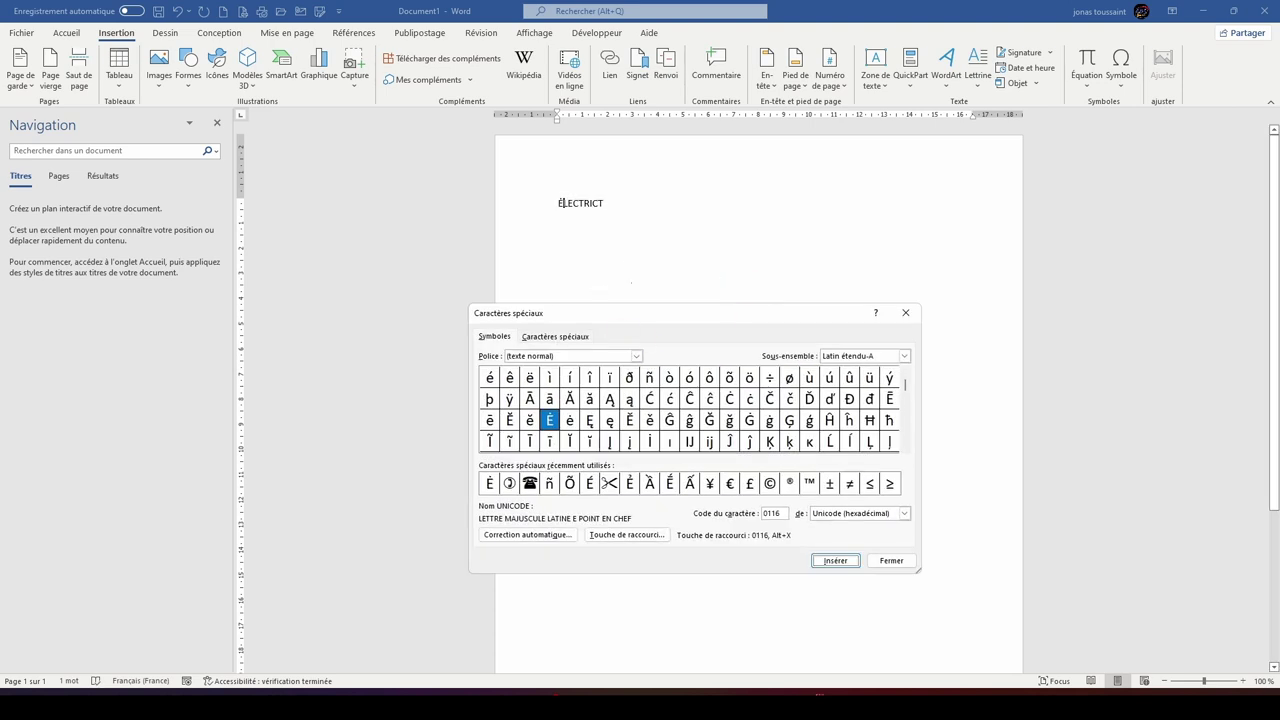
pyautogui.click(561, 203)
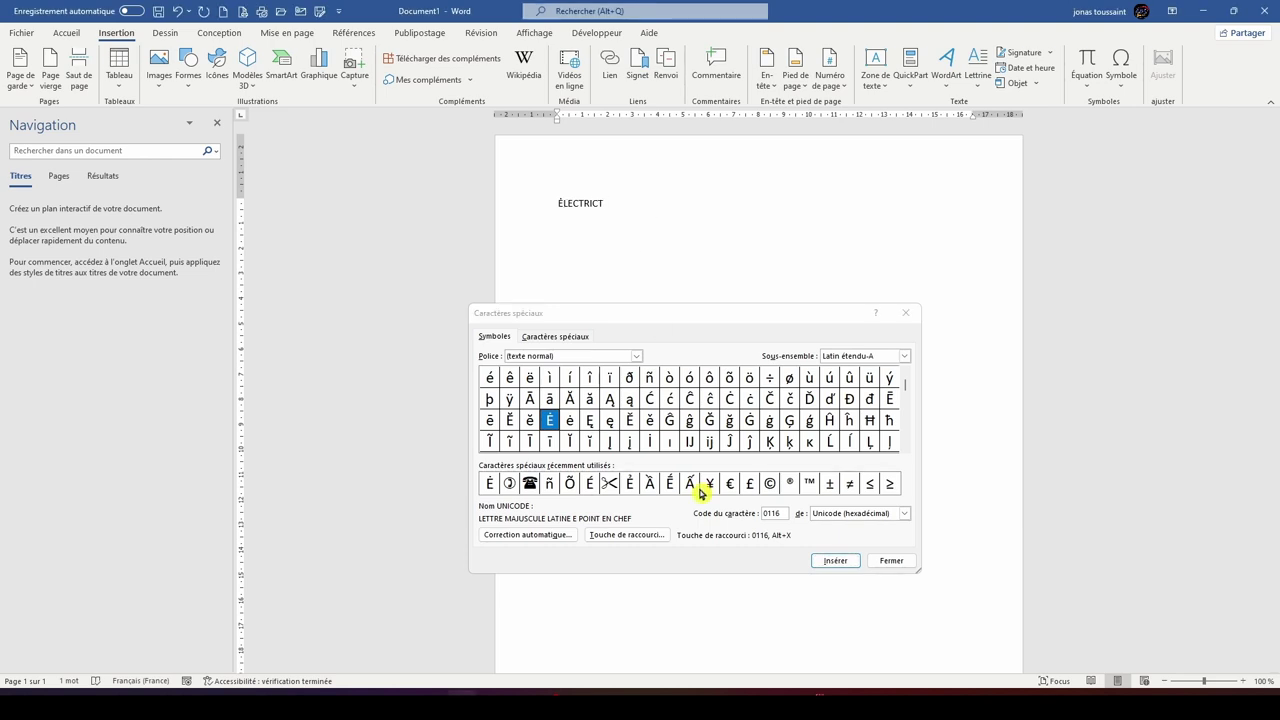
pyautogui.click(549, 419)
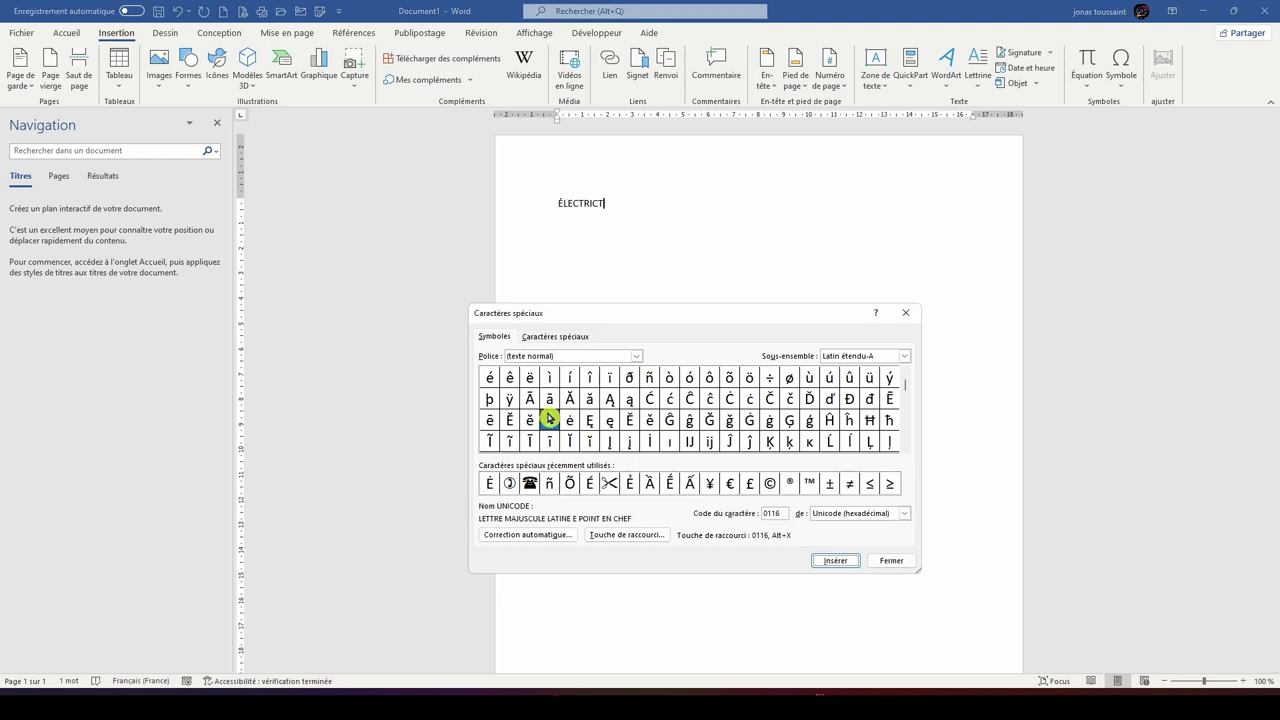
pyautogui.click(833, 561)
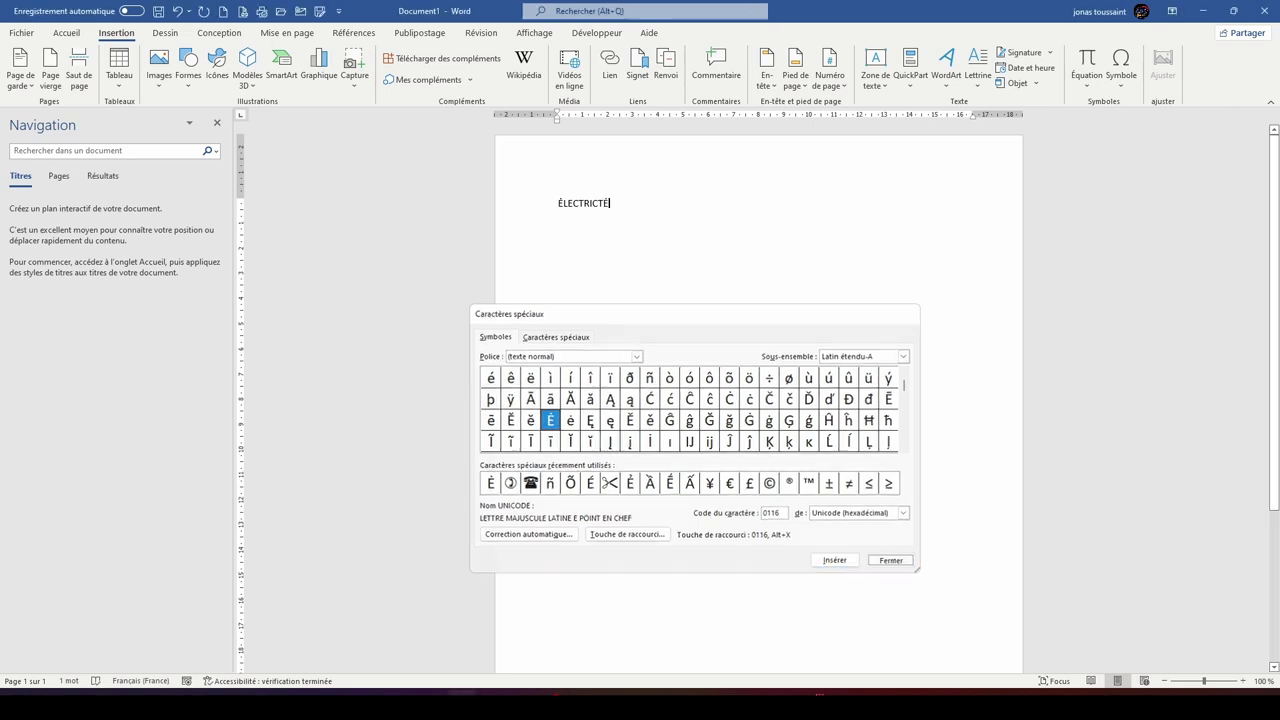
pyautogui.click(891, 560)
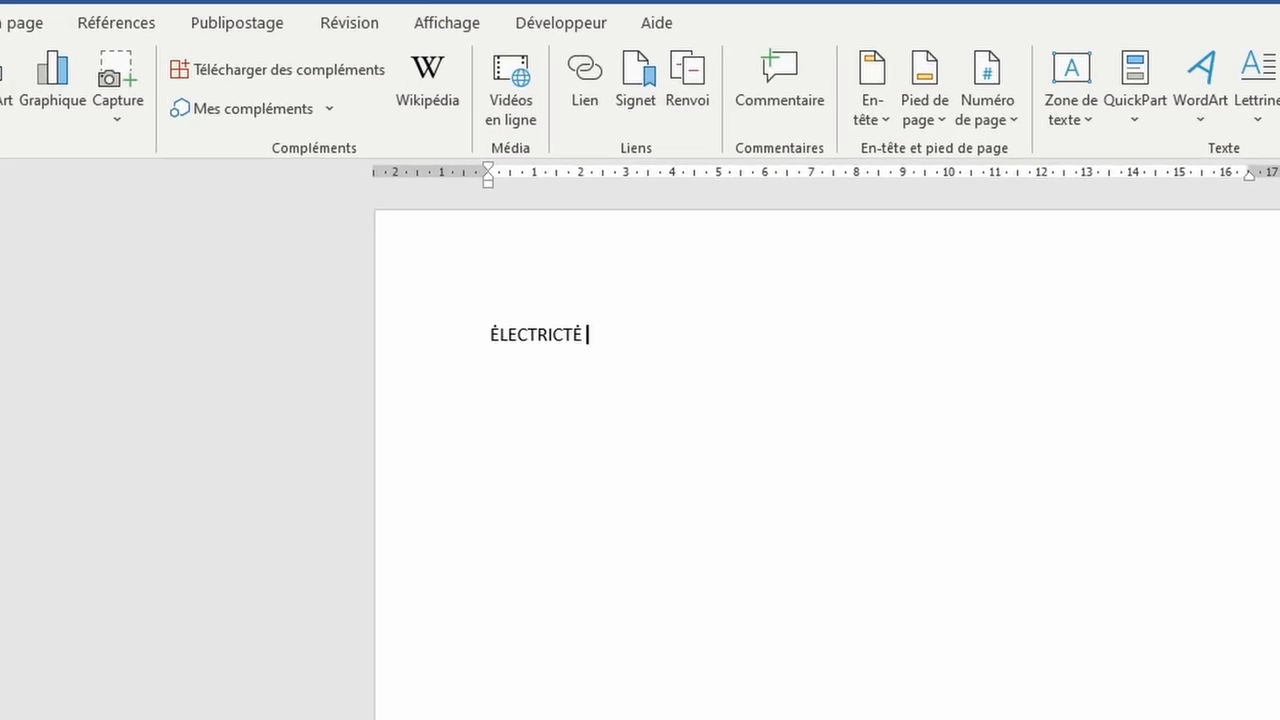
# Erase the word back to only its first accented capital E
pyautogui.press('BackSpace')
pyautogui.press('BackSpace')
pyautogui.press('BackSpace')
pyautogui.press('BackSpace')
pyautogui.press('BackSpace')
pyautogui.press('BackSpace')
pyautogui.press('BackSpace')
pyautogui.press('BackSpace')
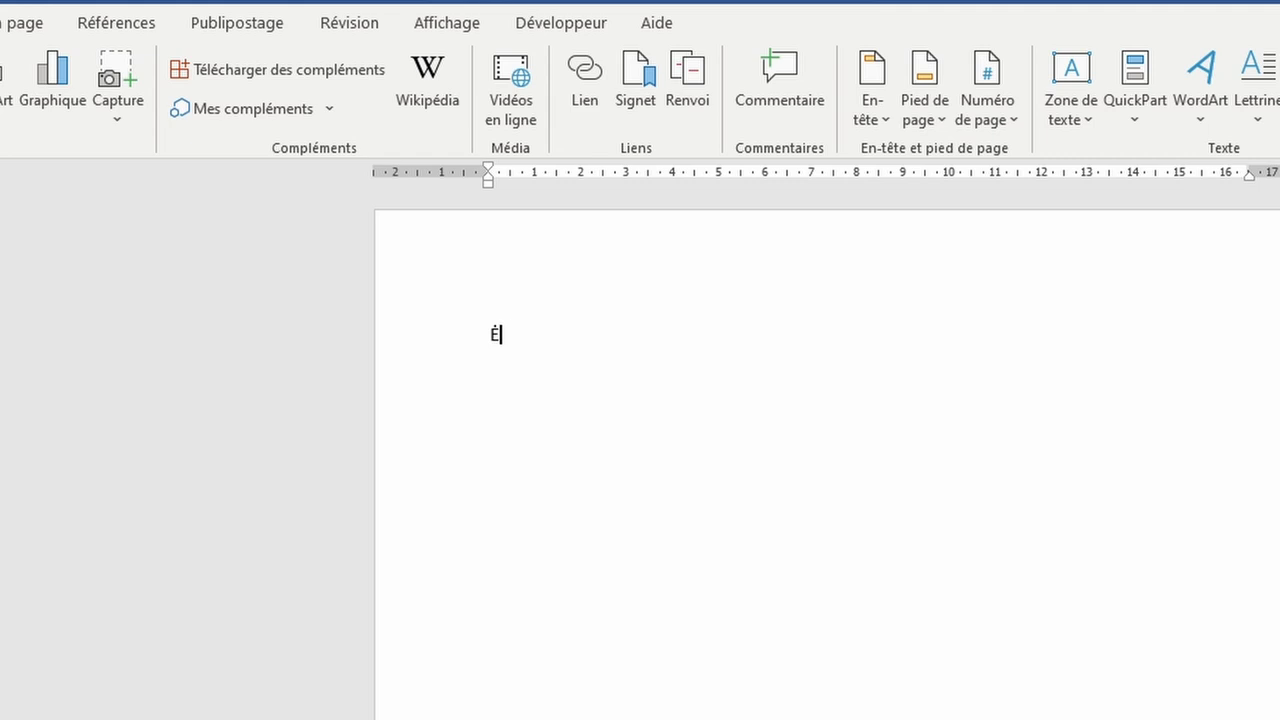
pyautogui.press('BackSpace')
# Type 'Electricté', replace it with the suggestion Électricité, and select the word
pyautogui.write('Electri')
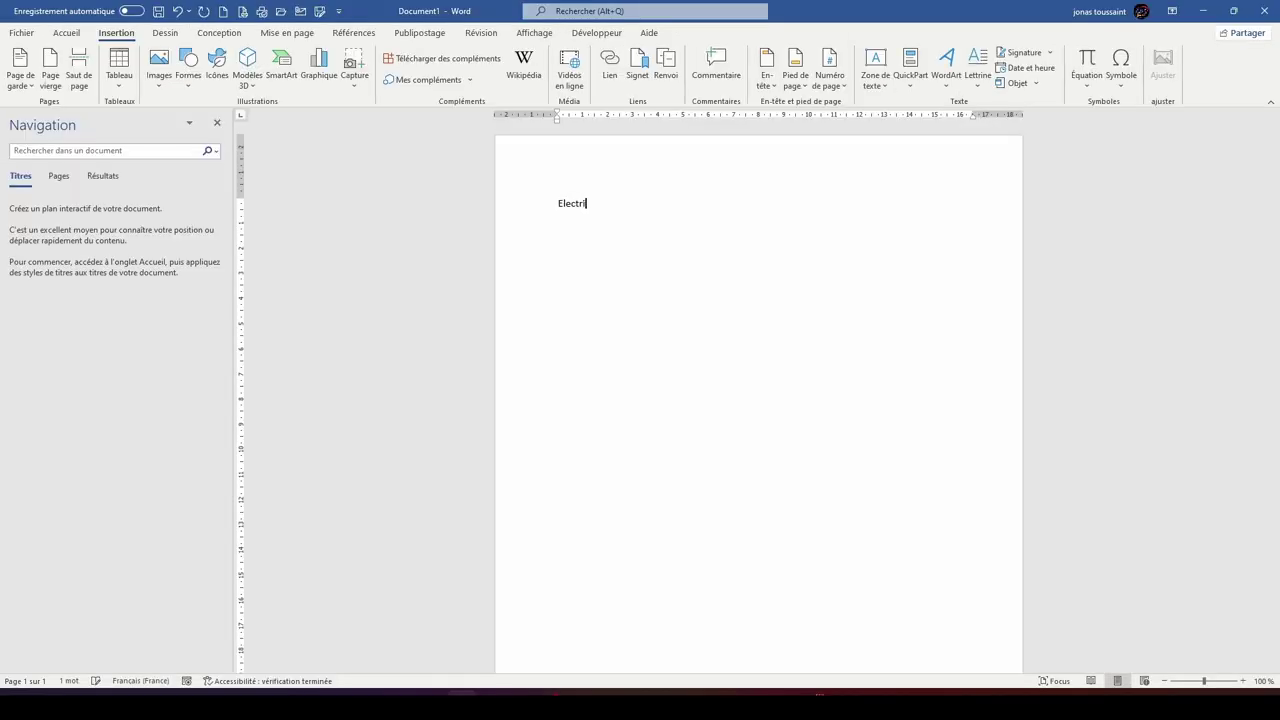
pyautogui.write('cté')
pyautogui.rightClick(584, 208)
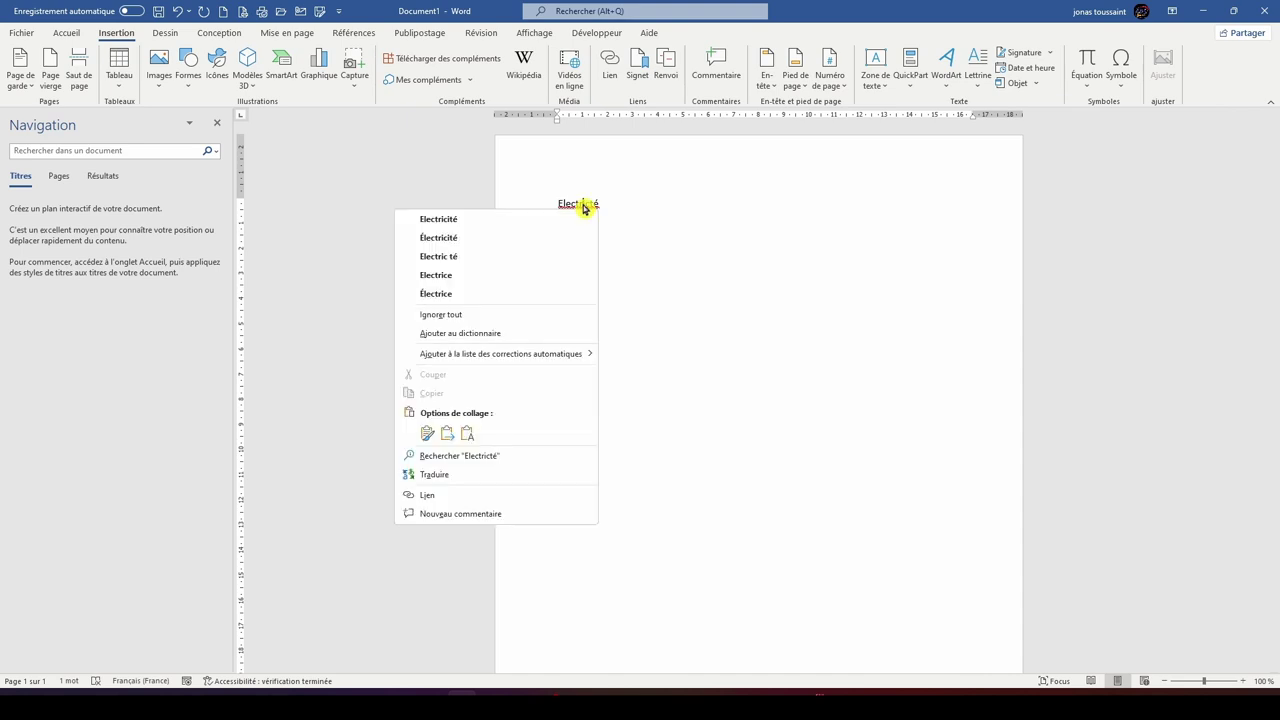
pyautogui.click(468, 240)
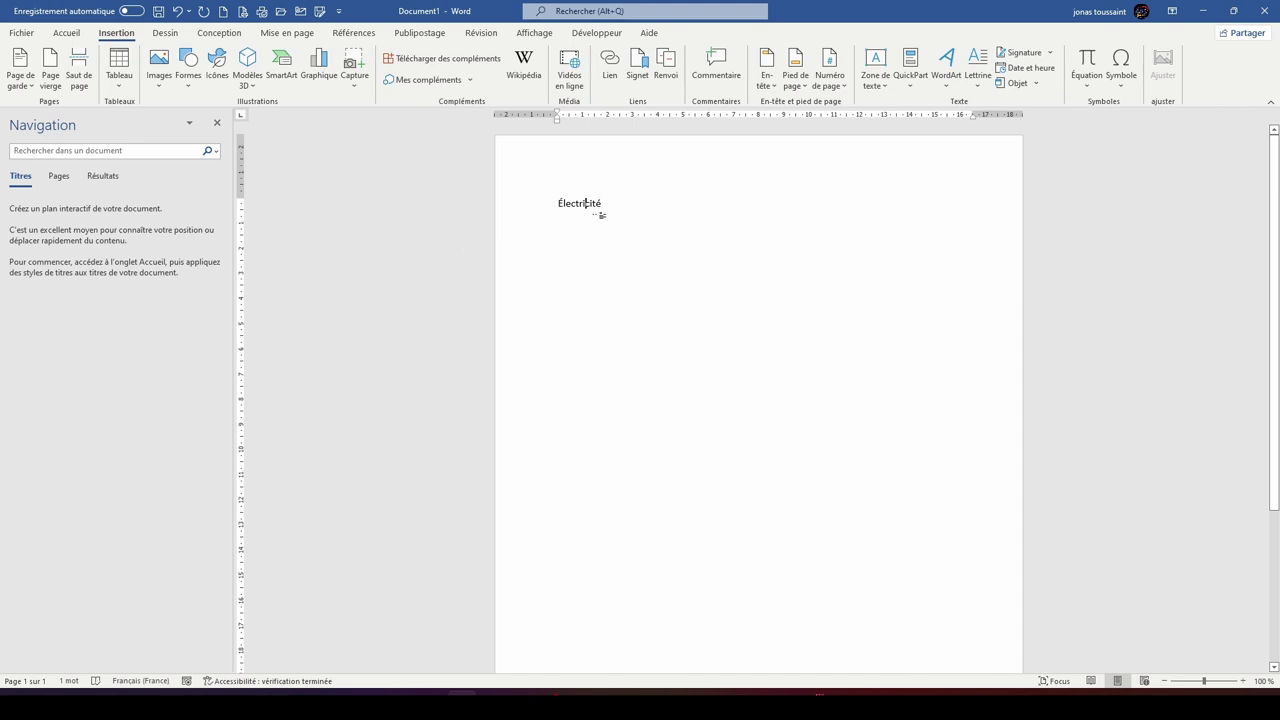
pyautogui.moveTo(612, 204); pyautogui.dragTo(556, 204)
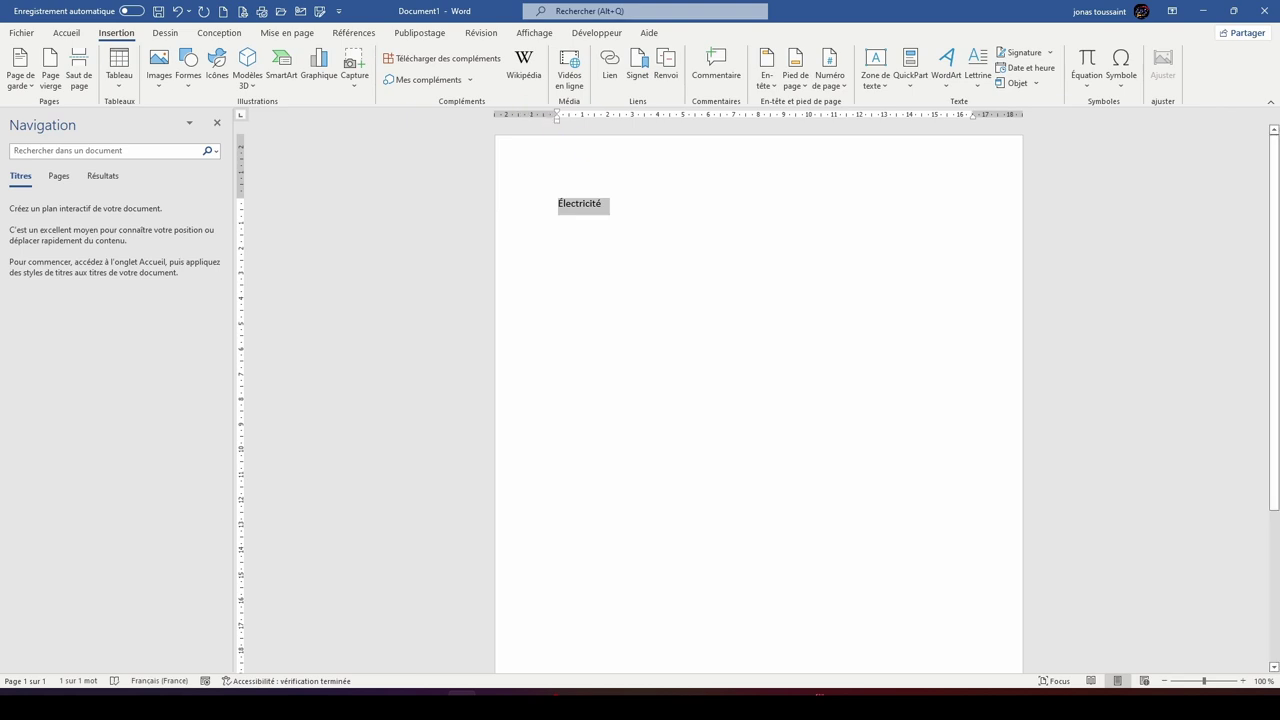
# Apply the Majuscules font effect so Électricité displays as ÉLECTRICITE
pyautogui.rightClick(580, 207)
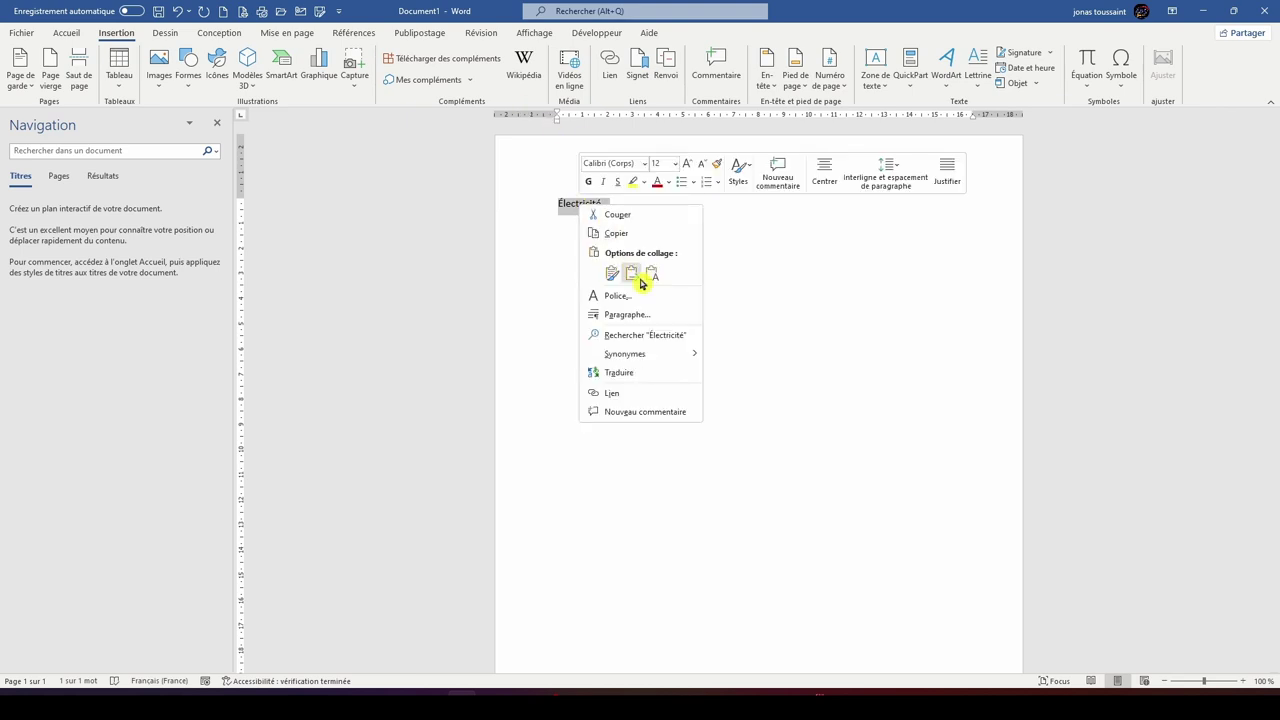
pyautogui.click(641, 297)
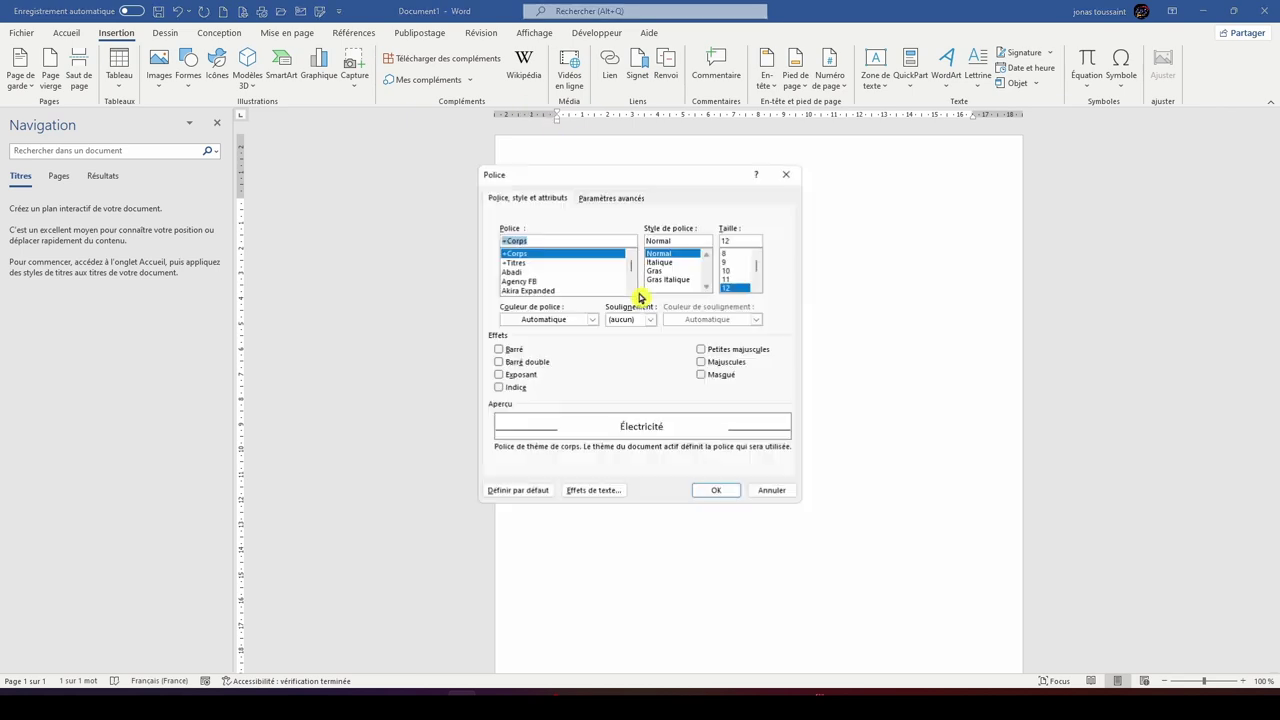
pyautogui.click(700, 363)
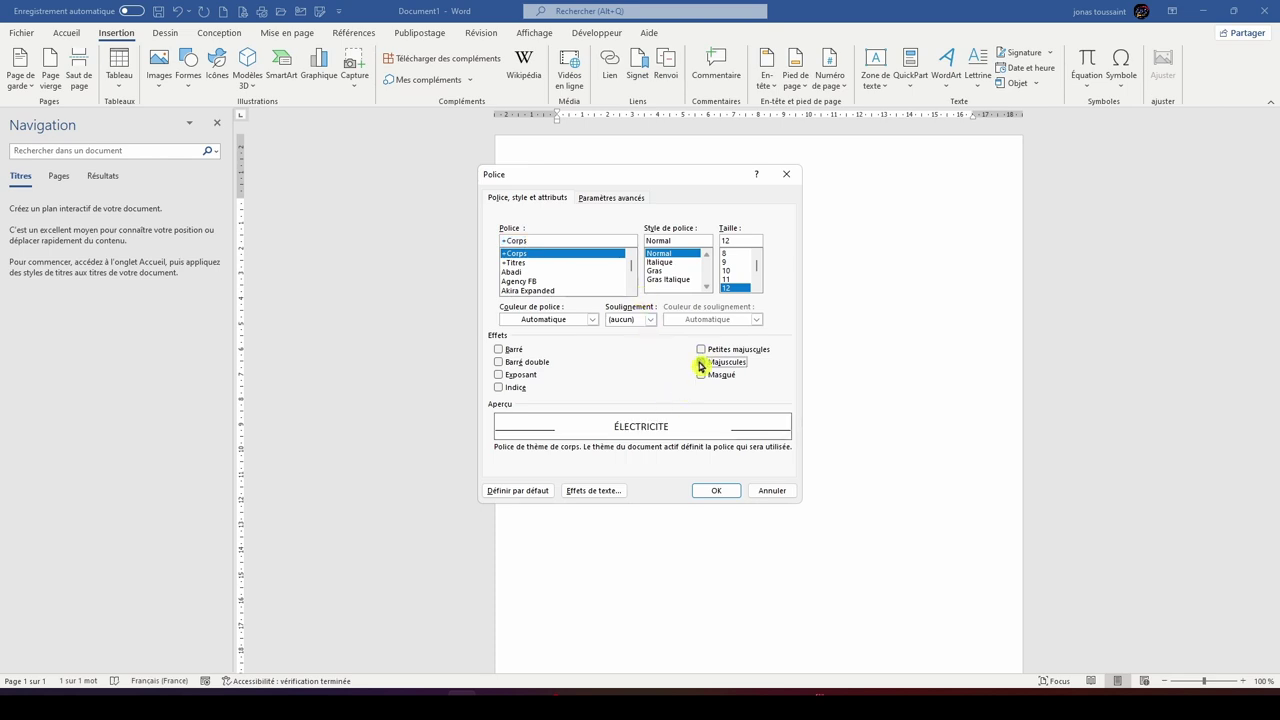
pyautogui.click(720, 489)
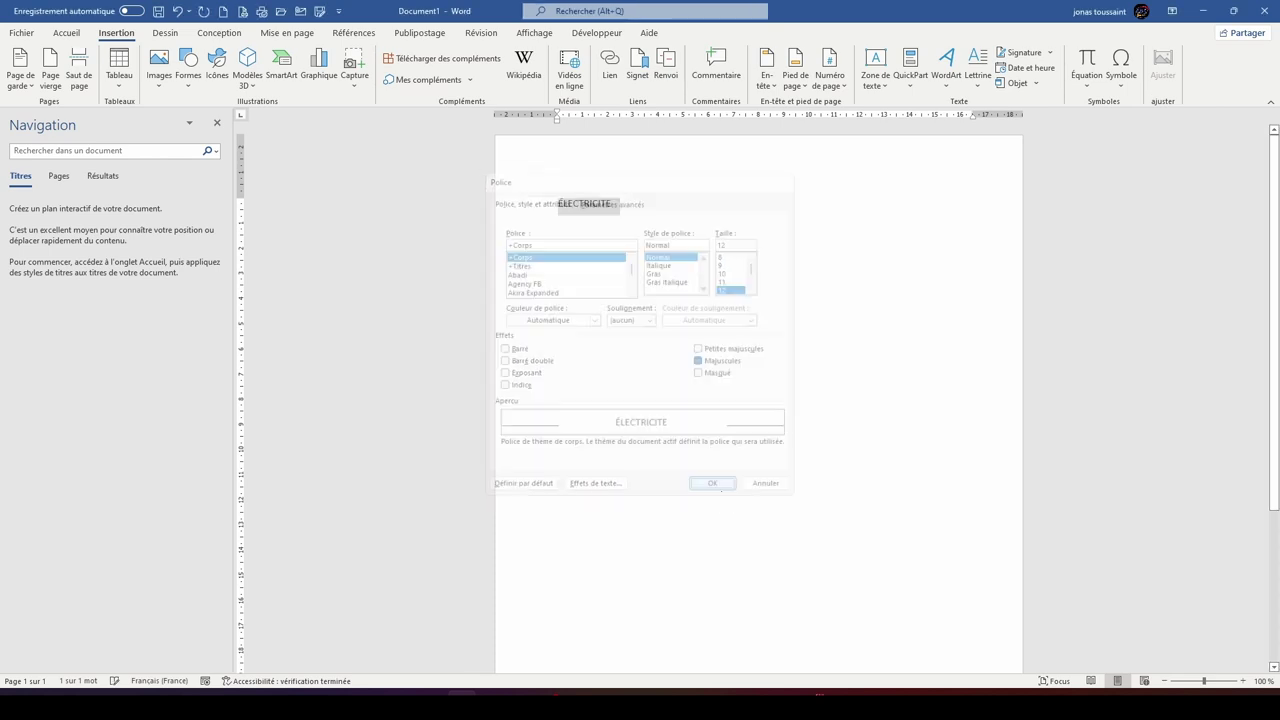
pyautogui.click(614, 203)
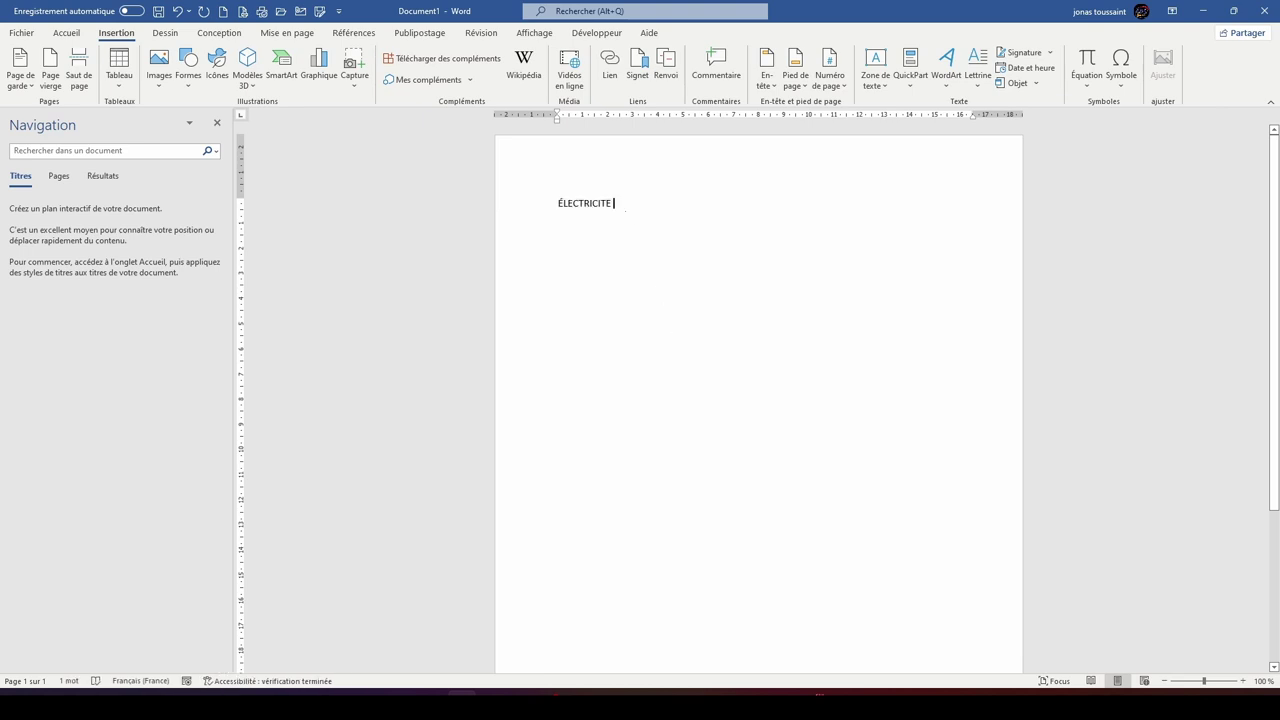
# Replace the final E with an accented É and add the line SANS ELECTRICITE
pyautogui.press('BackSpace')
pyautogui.write('e')
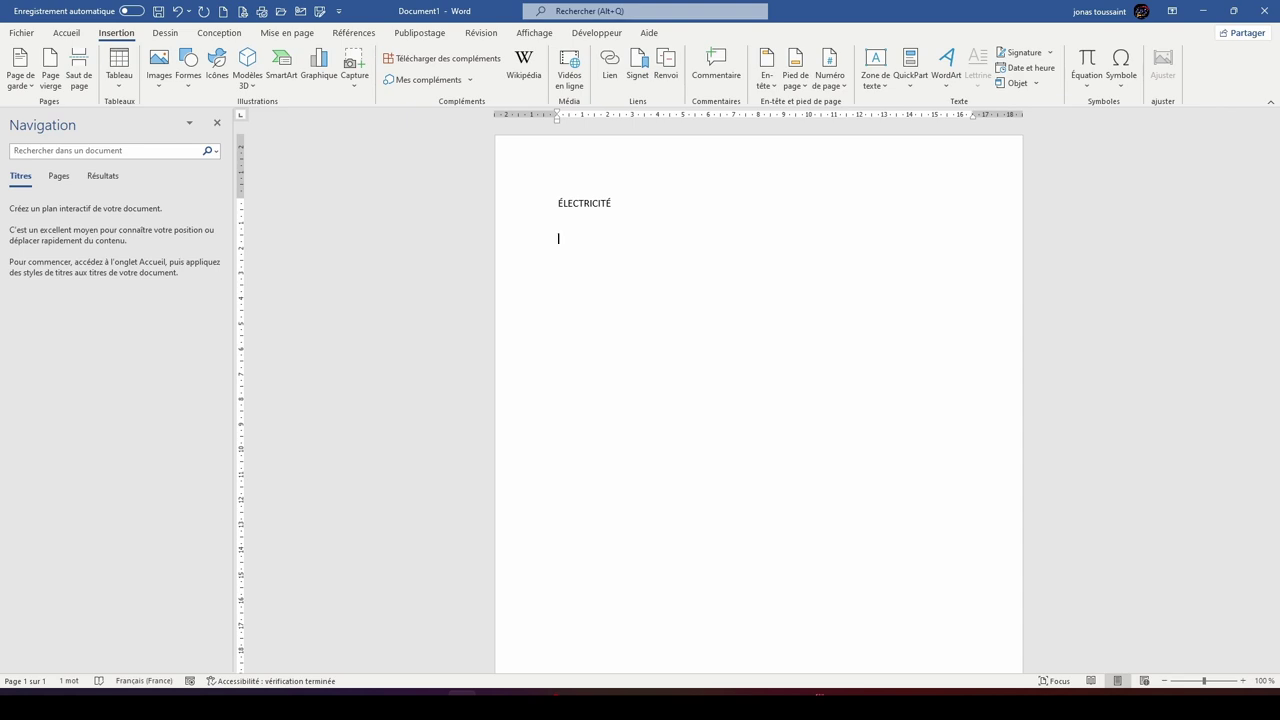
pyautogui.write('sa')
pyautogui.write('ns')
pyautogui.press('BackSpace')
pyautogui.press('BackSpace')
pyautogui.press('BackSpace')
pyautogui.press('BackSpace')
pyautogui.write('SAN')
pyautogui.write('S ELECTR')
pyautogui.write('ICITE')
# In Vérification options, spell-check capitalised words with accented French capitals enabled
pyautogui.click(30, 34)
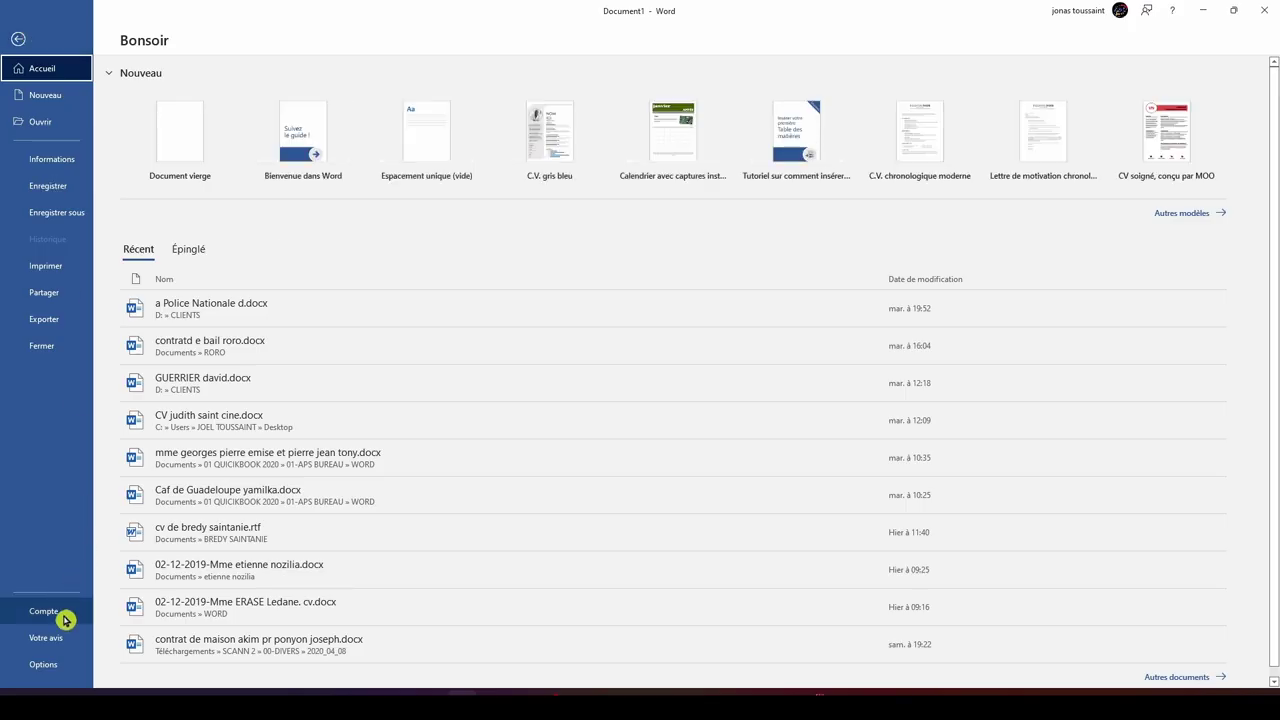
pyautogui.click(44, 664)
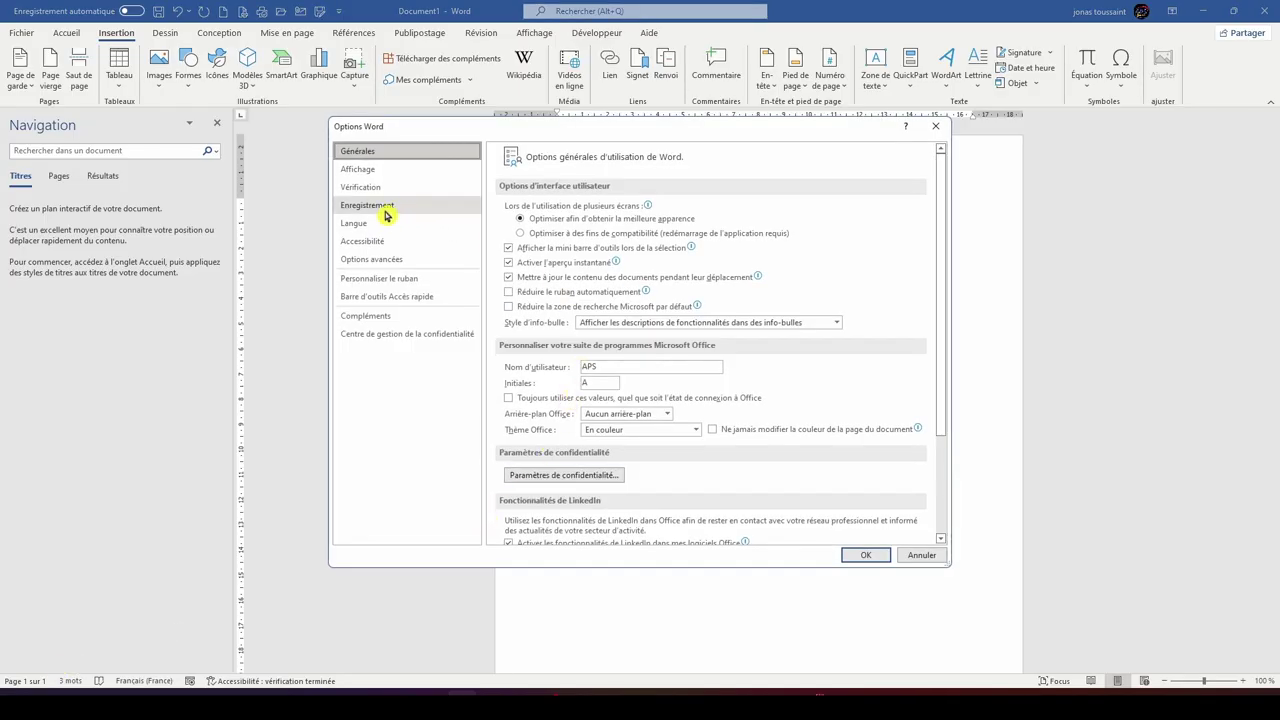
pyautogui.click(376, 189)
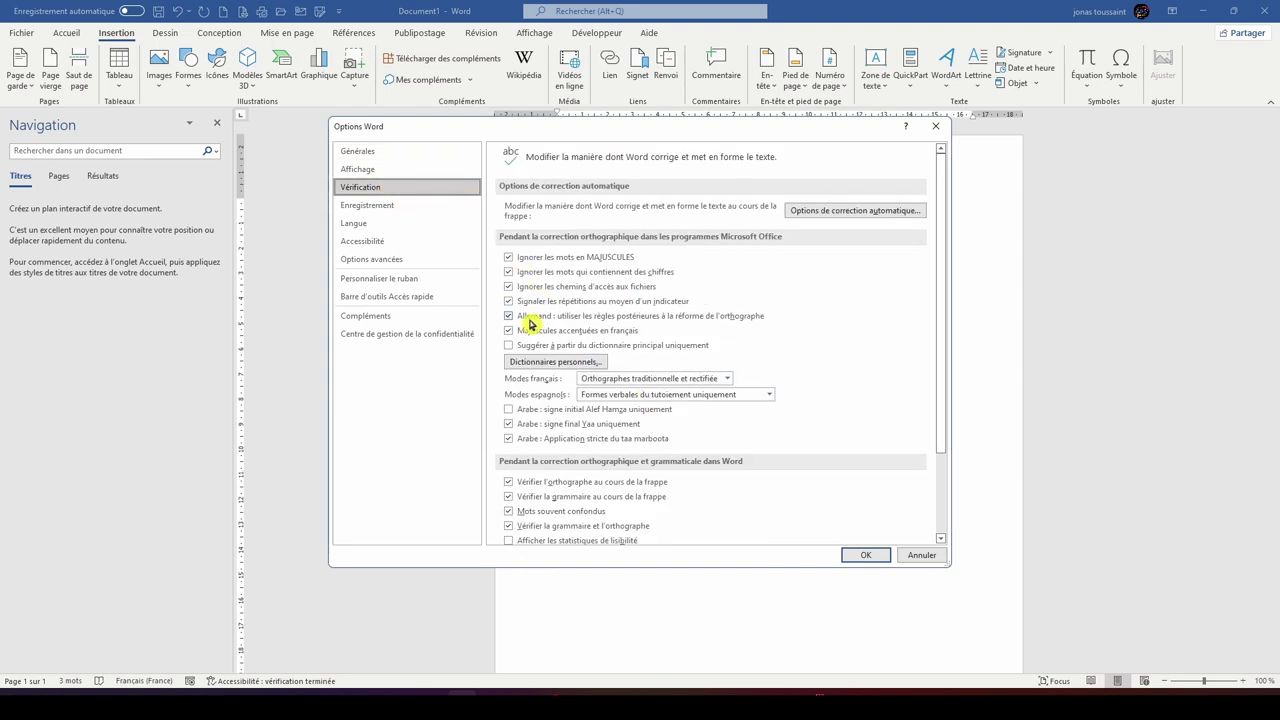
pyautogui.click(512, 258)
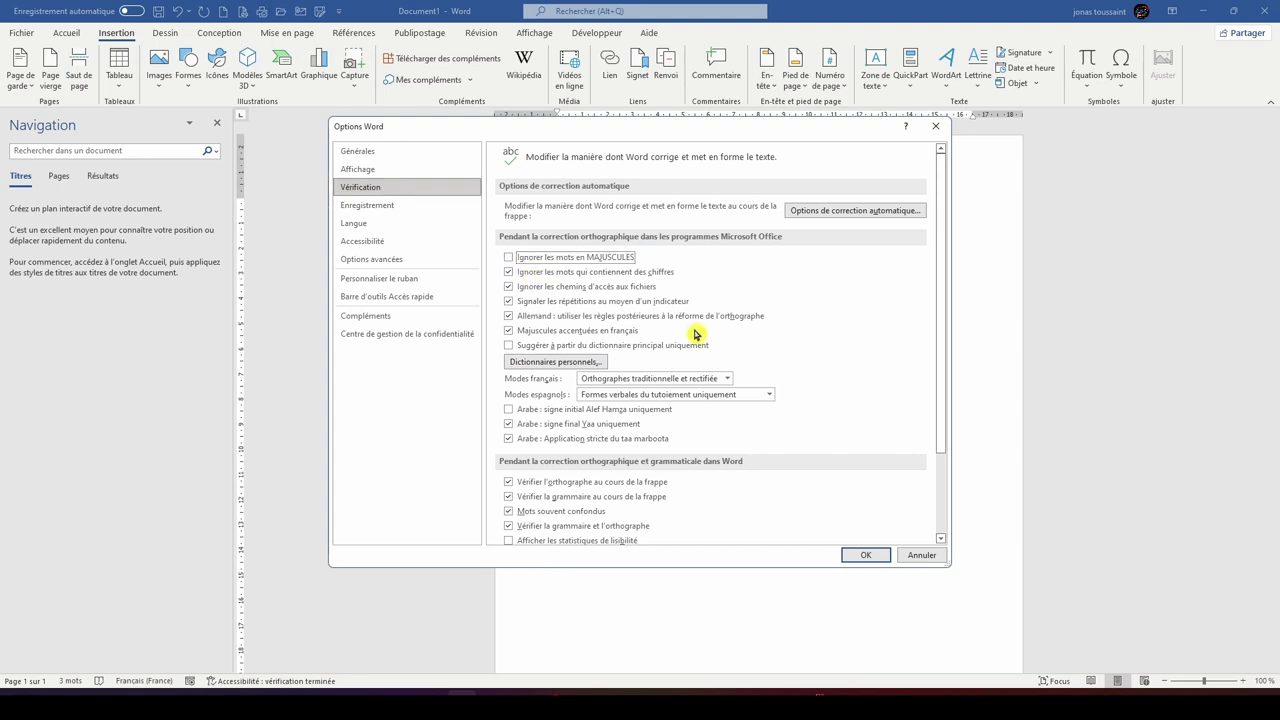
pyautogui.click(868, 556)
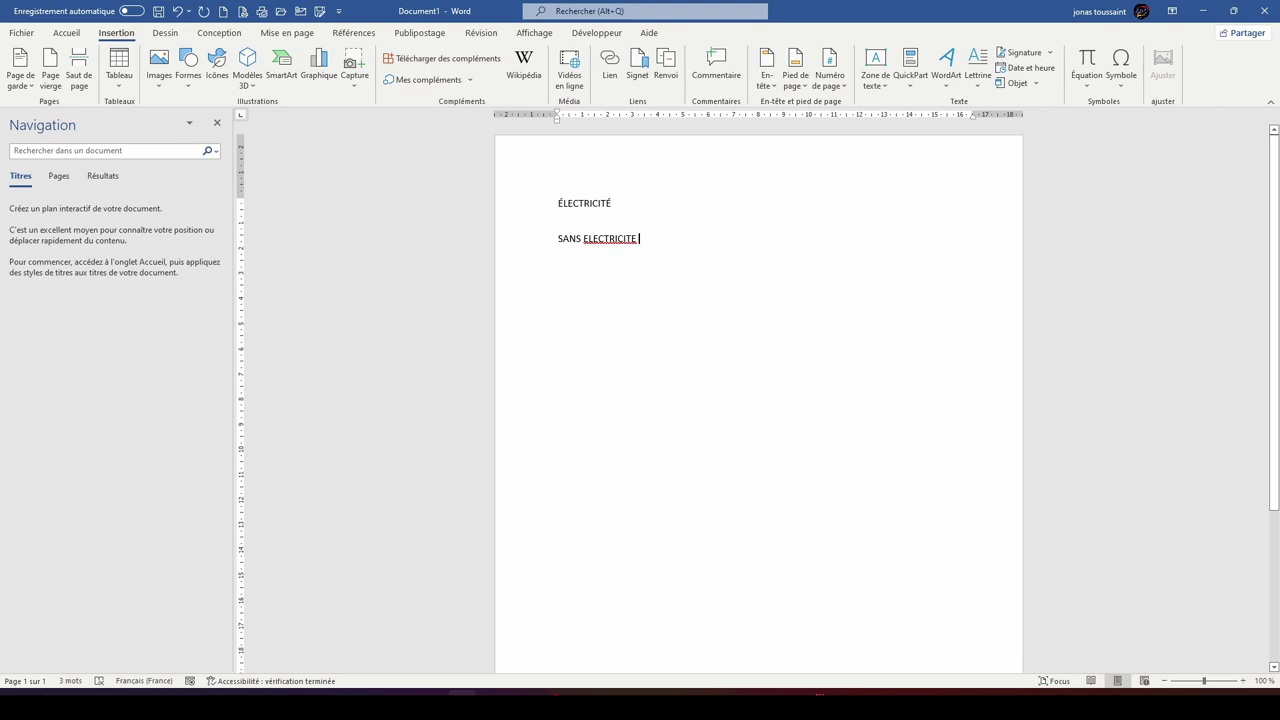
# Accept the ÉLECTRICITÉ suggestion on the second line and delete the blank line above it
pyautogui.rightClick(603, 241)
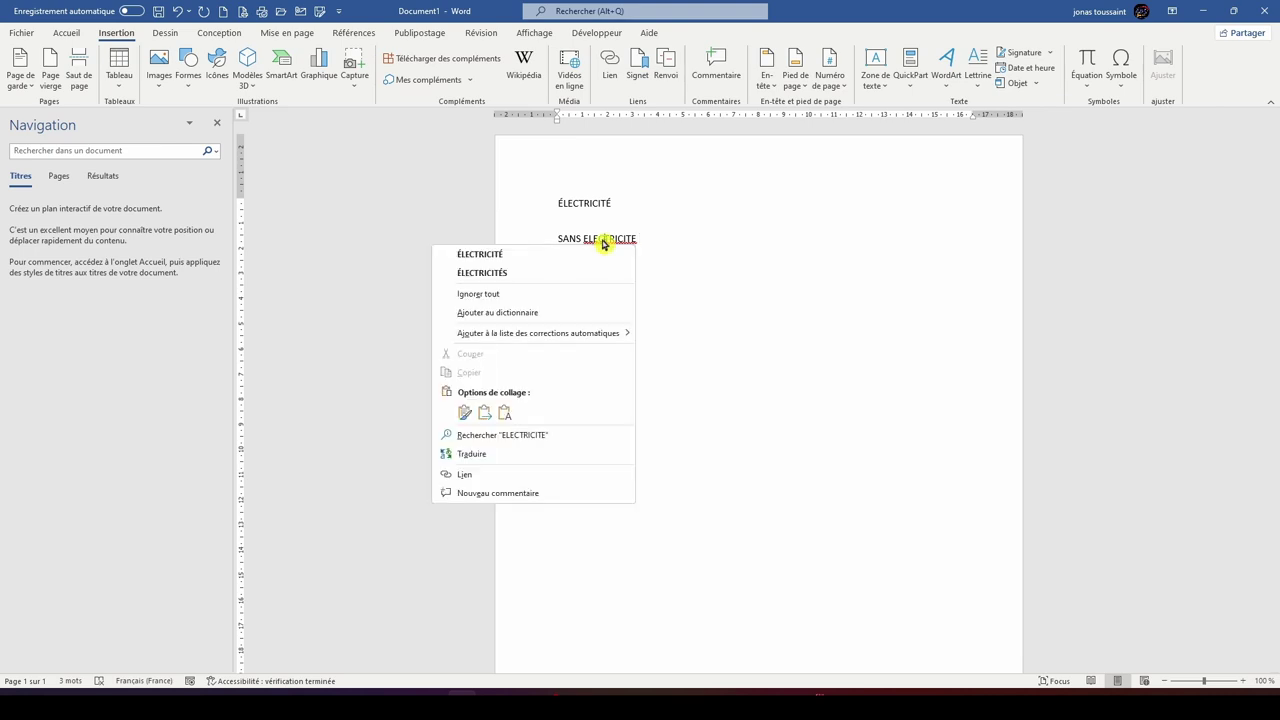
pyautogui.click(511, 256)
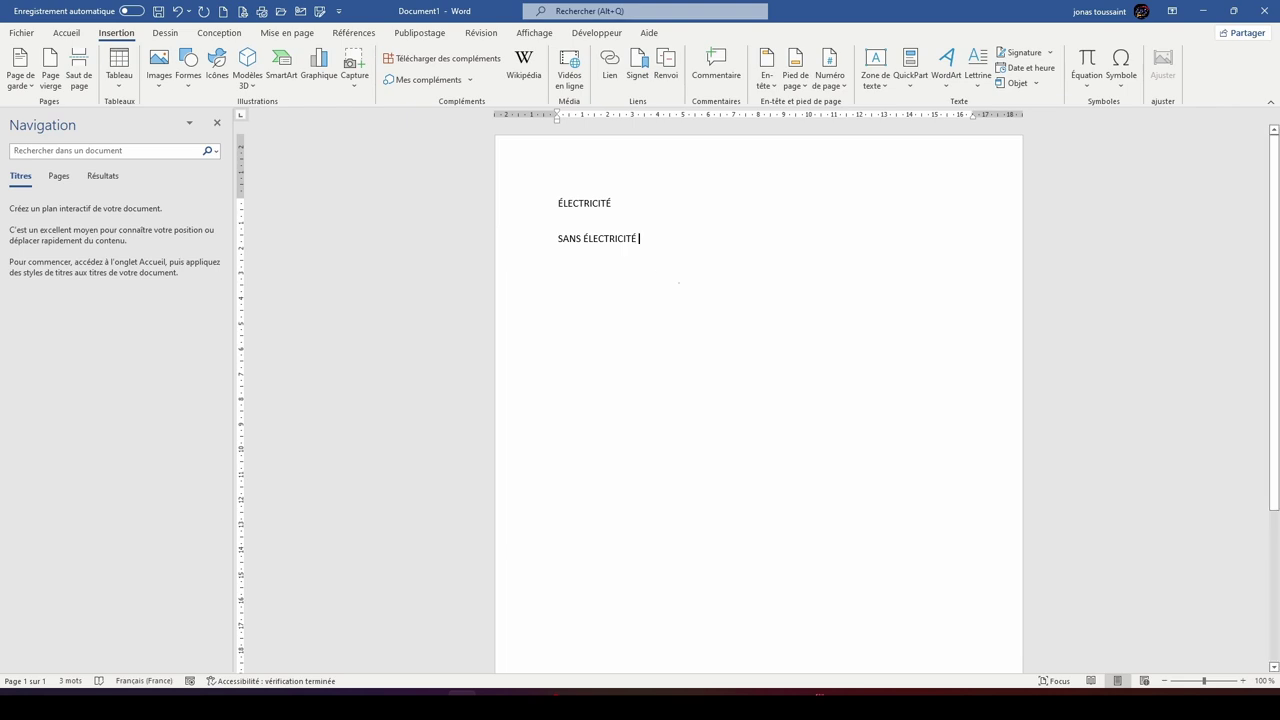
pyautogui.click(558, 220)
pyautogui.press('Delete')
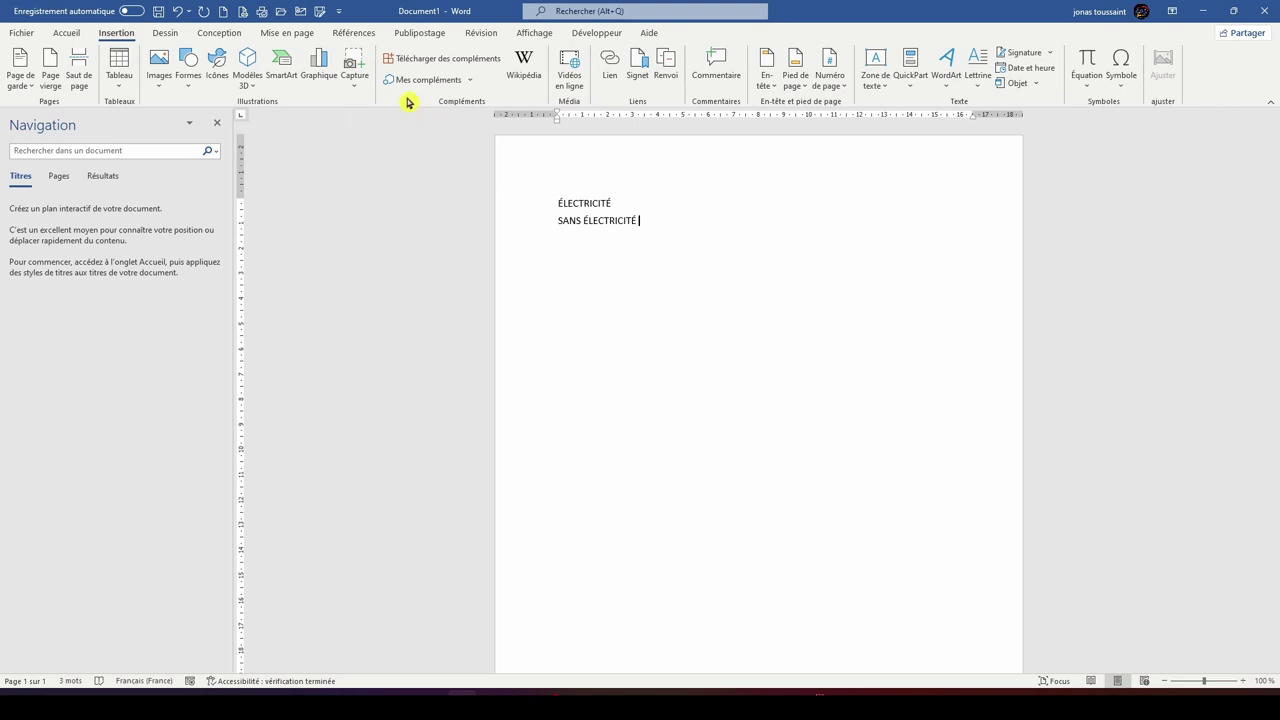
# On Accueil, select all the text and choose 'Bordure et trame...' from the Bordures list
pyautogui.click(62, 34)
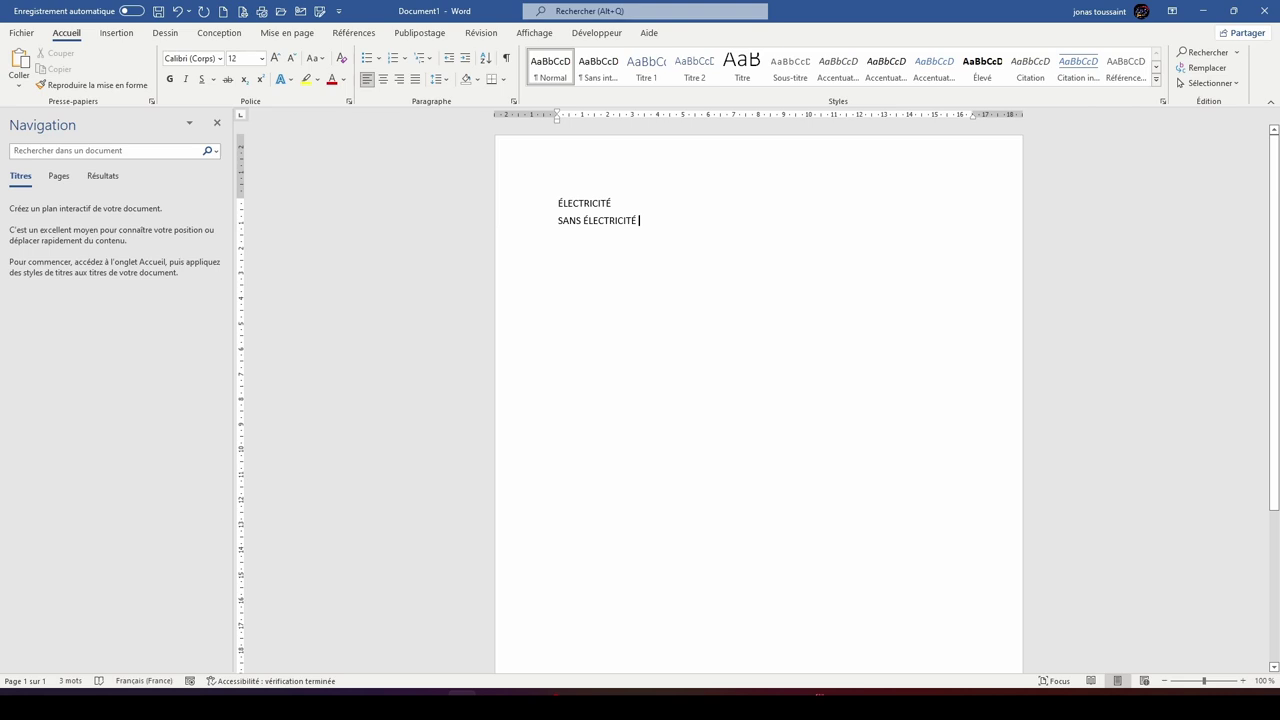
pyautogui.hotkey('ctrl', 'a')
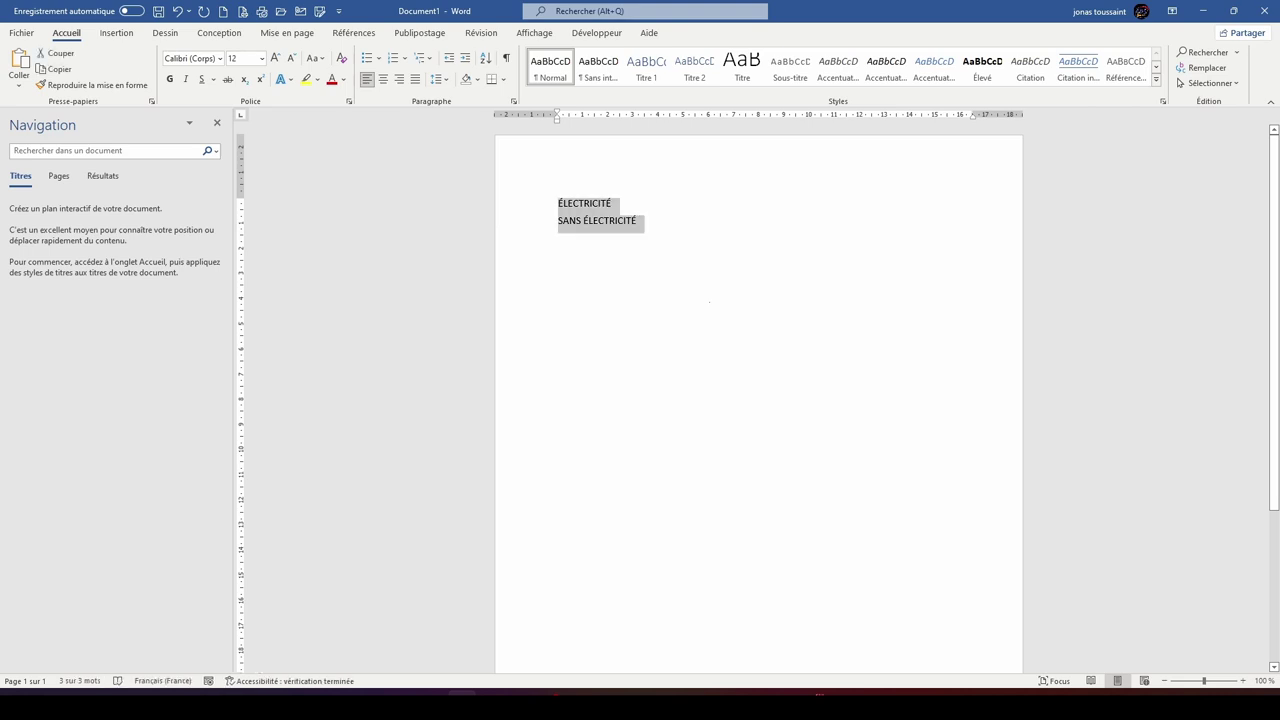
pyautogui.click(503, 80)
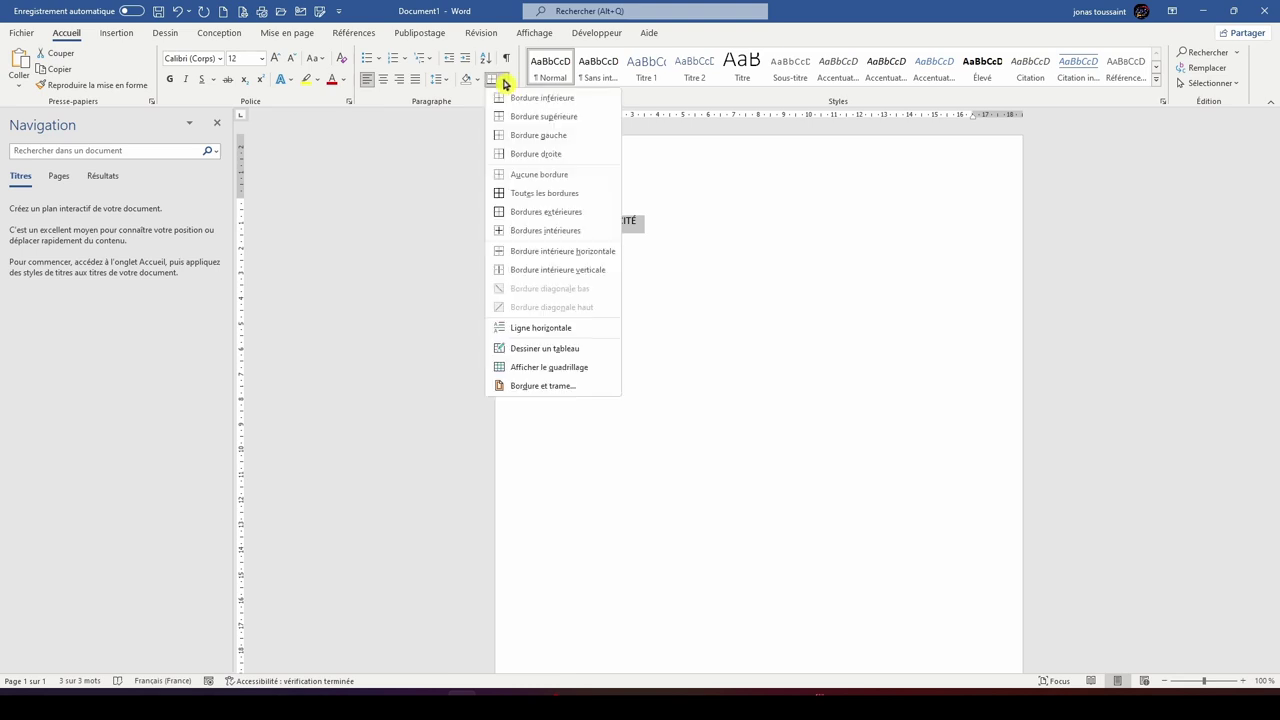
pyautogui.click(548, 387)
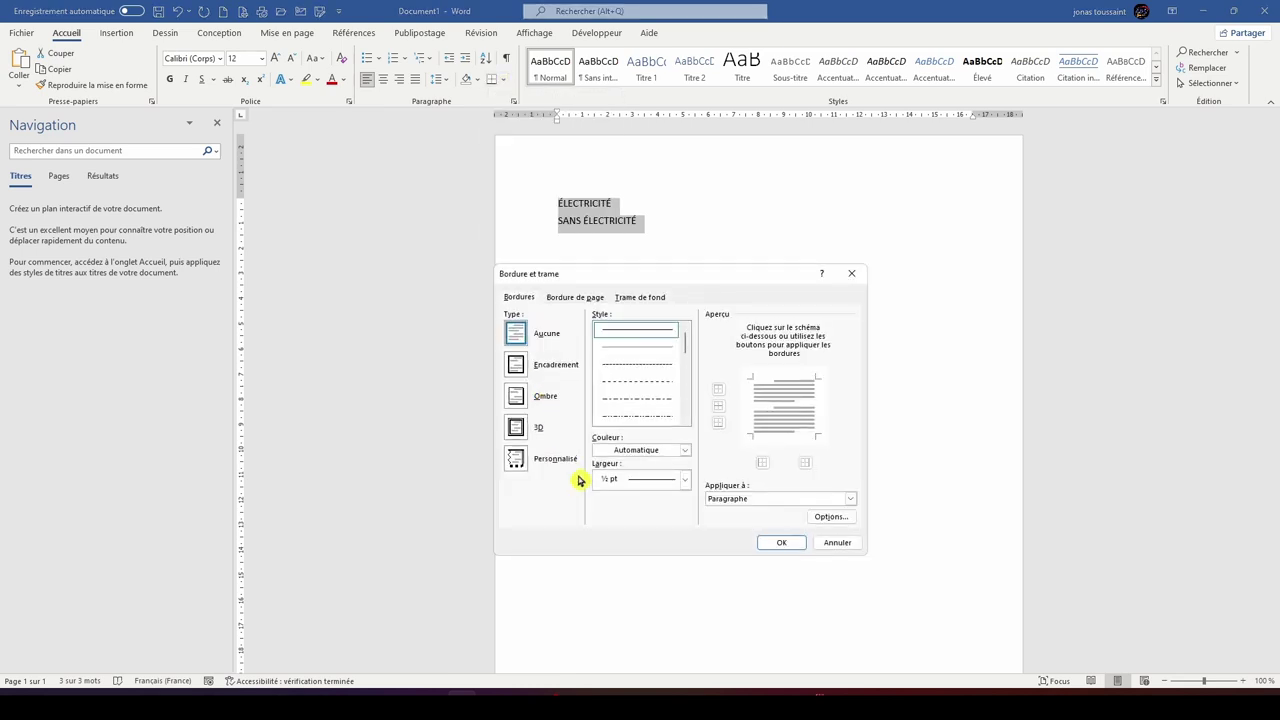
# Apply an Encadrement border in the double wavy ¾ pt style to the paragraph
pyautogui.click(524, 363)
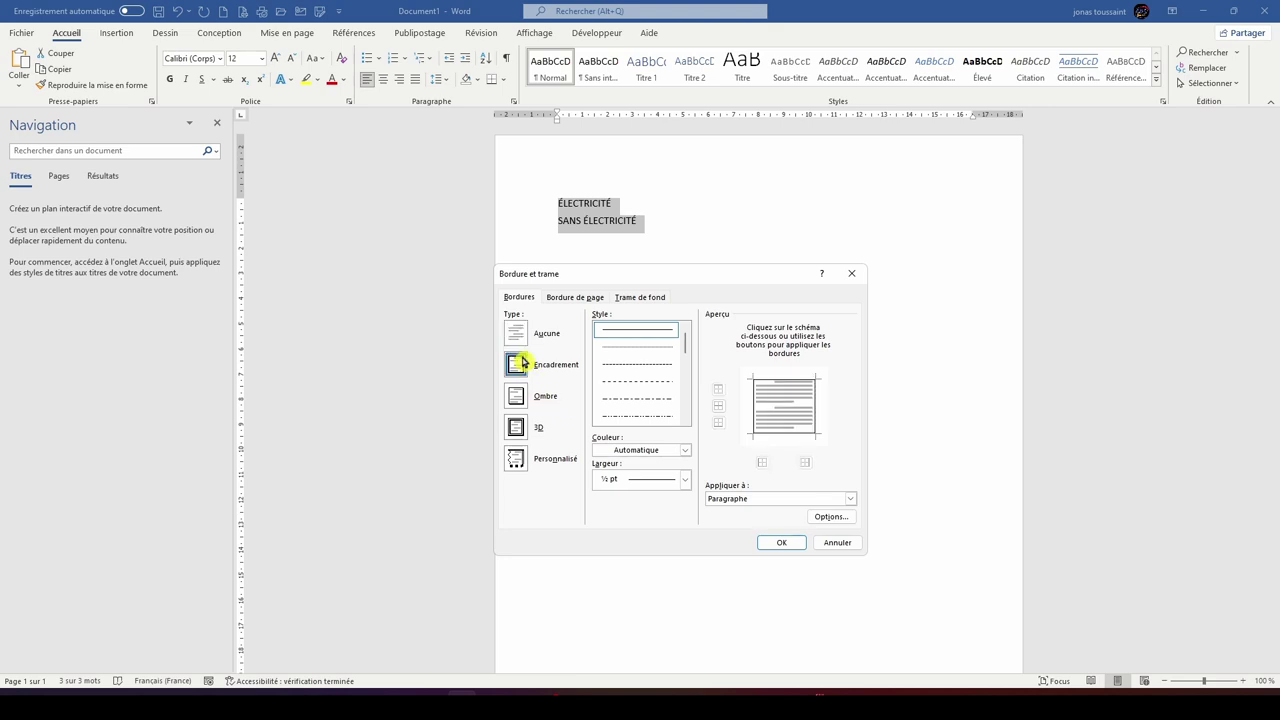
pyautogui.click(845, 500)
pyautogui.click(766, 510)
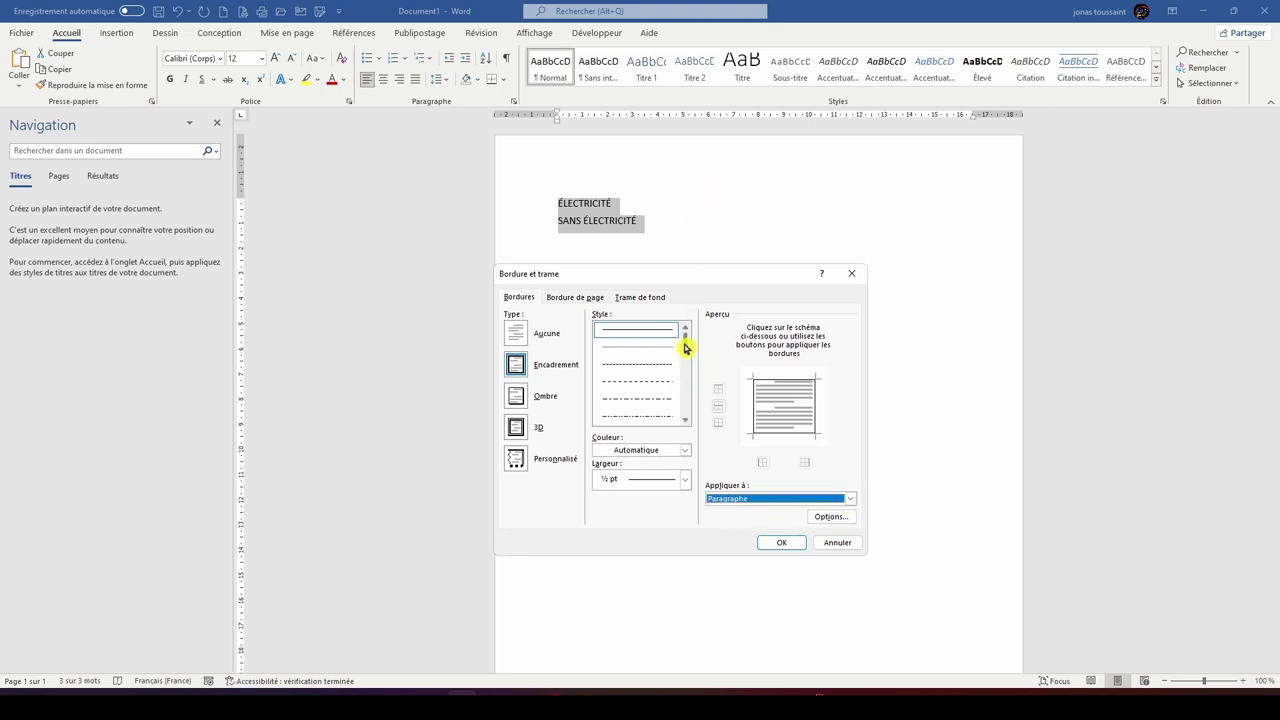
pyautogui.moveTo(686, 347); pyautogui.dragTo(690, 402)
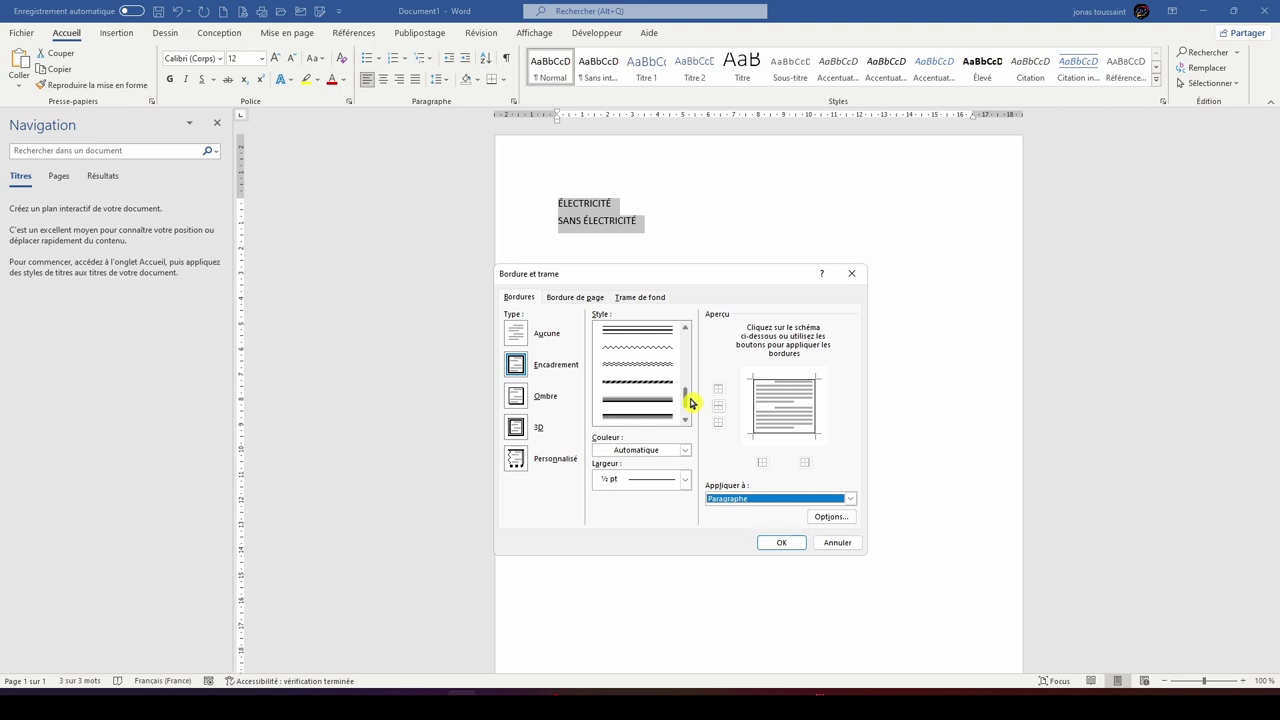
pyautogui.click(651, 369)
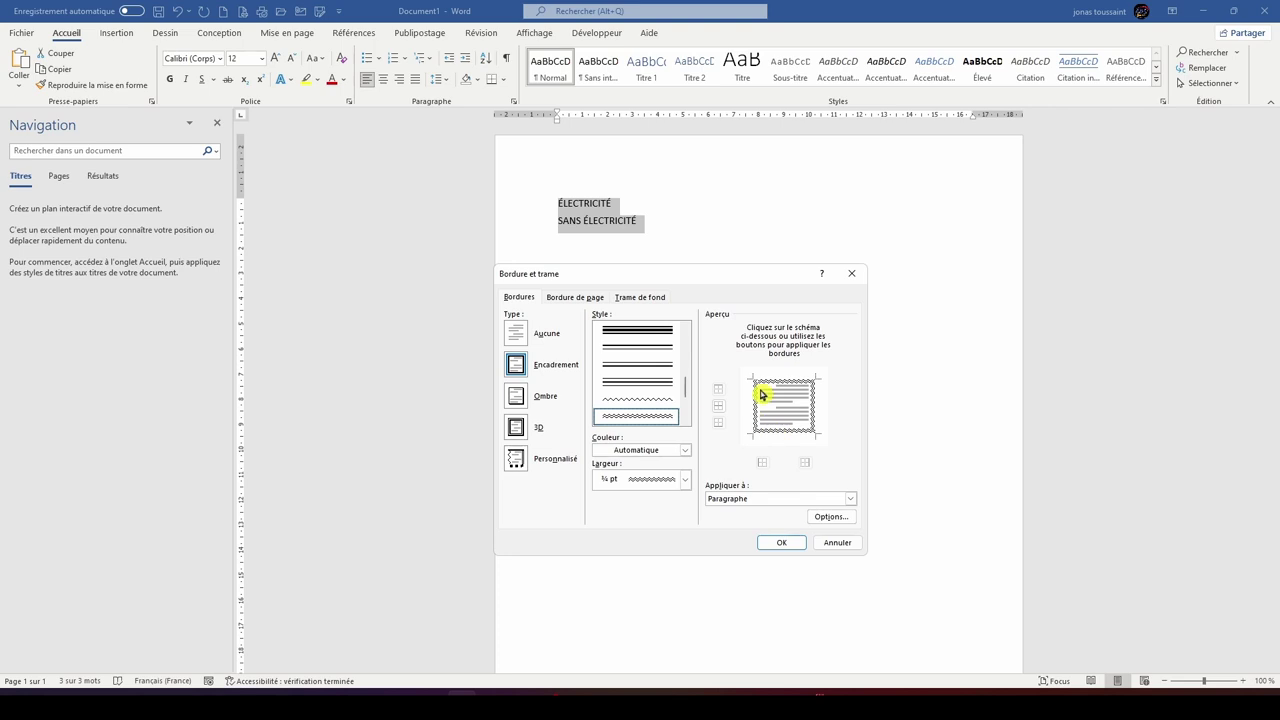
pyautogui.click(816, 405)
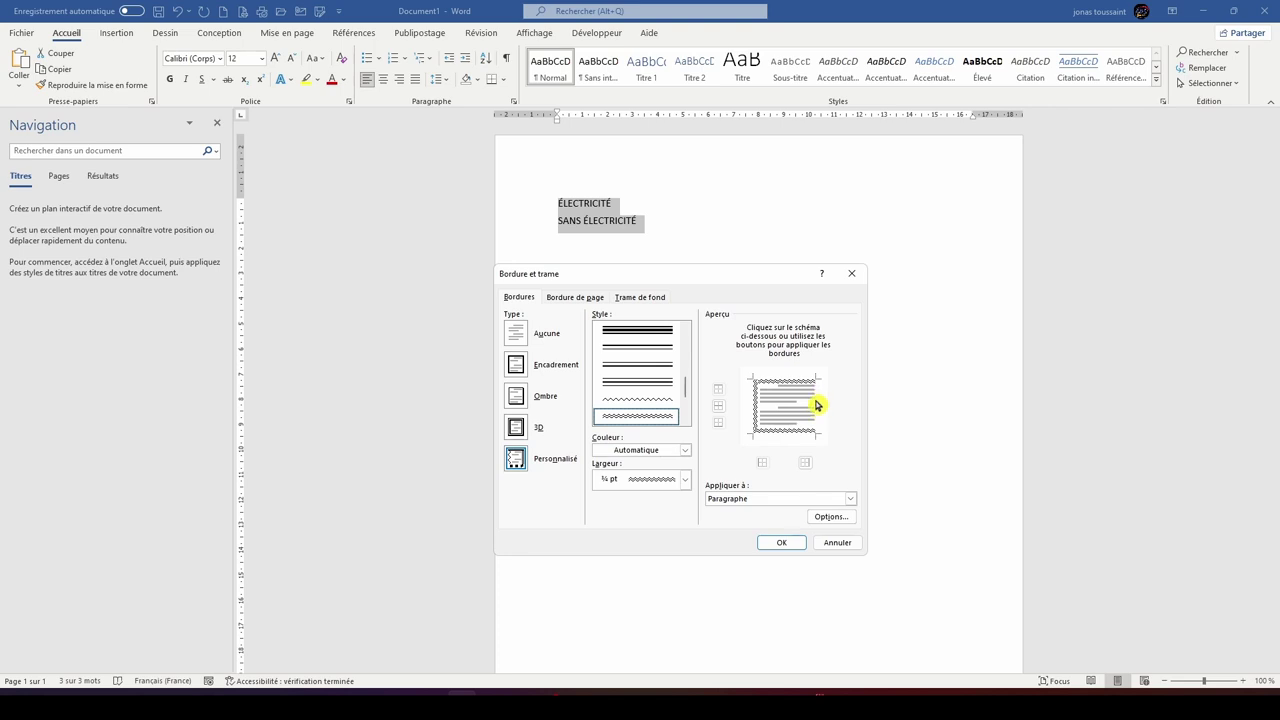
pyautogui.click(814, 408)
pyautogui.click(790, 543)
# Confirm the wavy border, then select all the boxed text and centre it
pyautogui.click(790, 543)
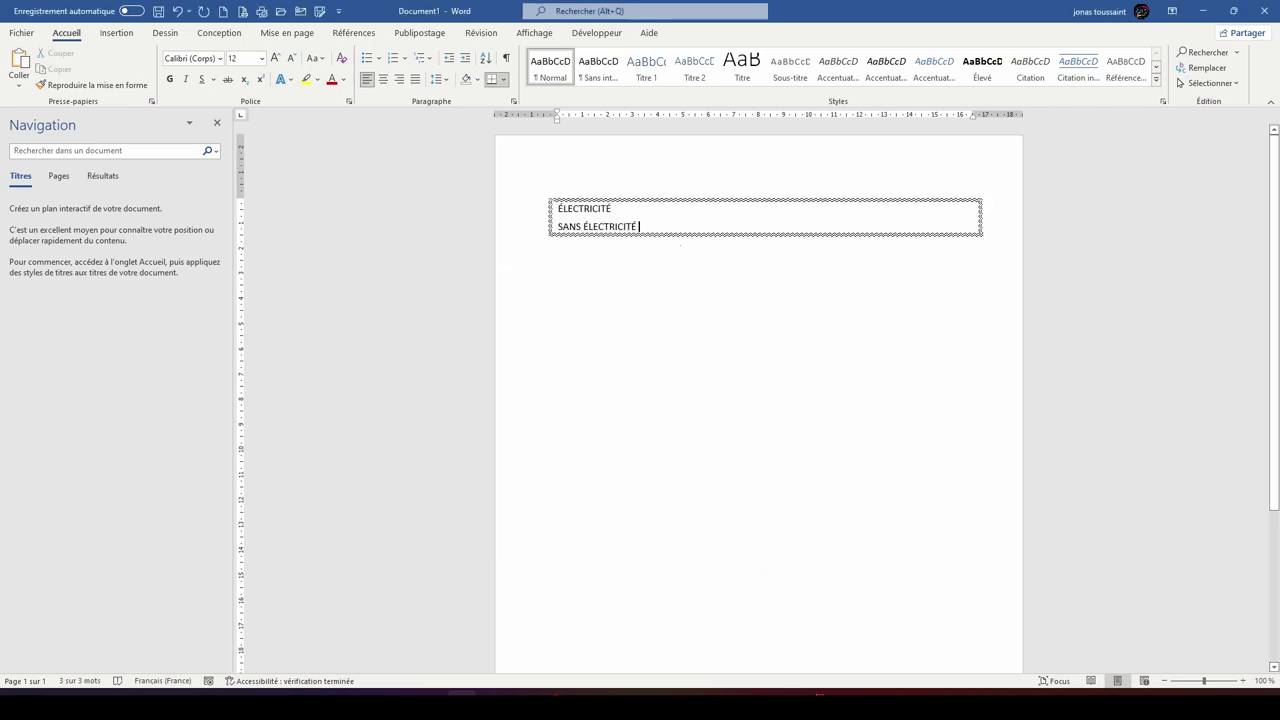
pyautogui.click(661, 211)
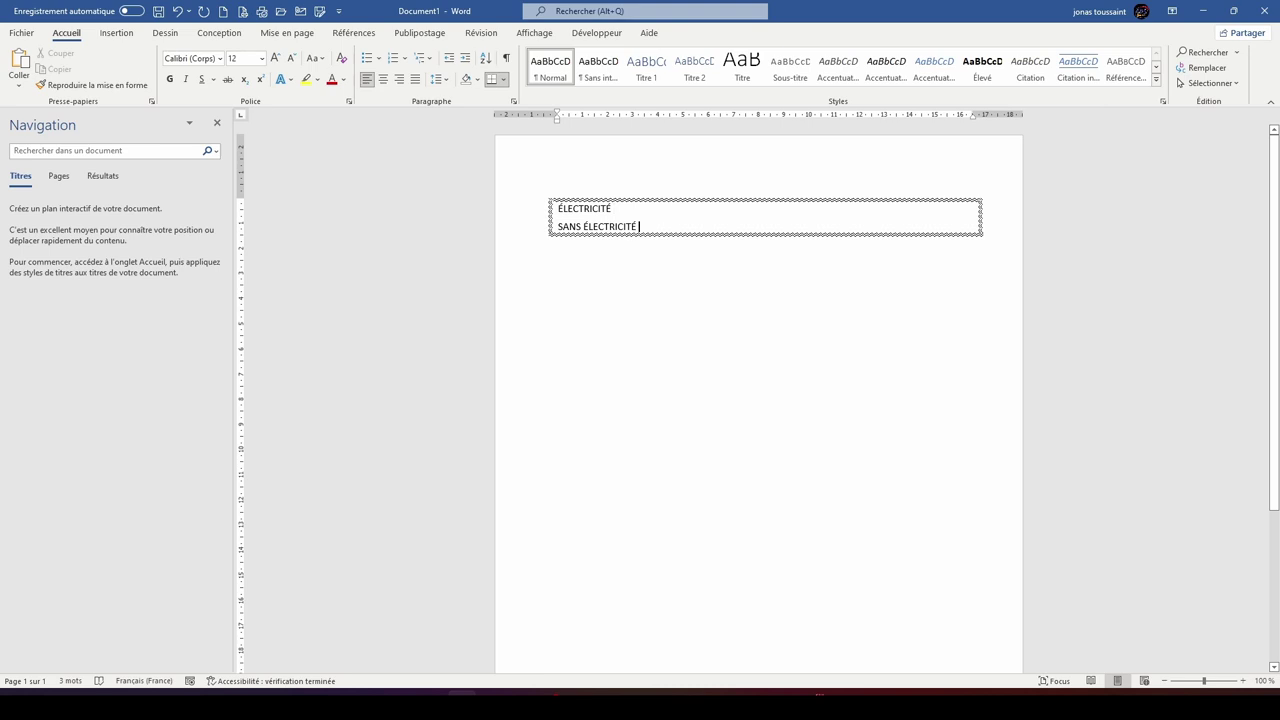
pyautogui.hotkey('ctrl', 'a')
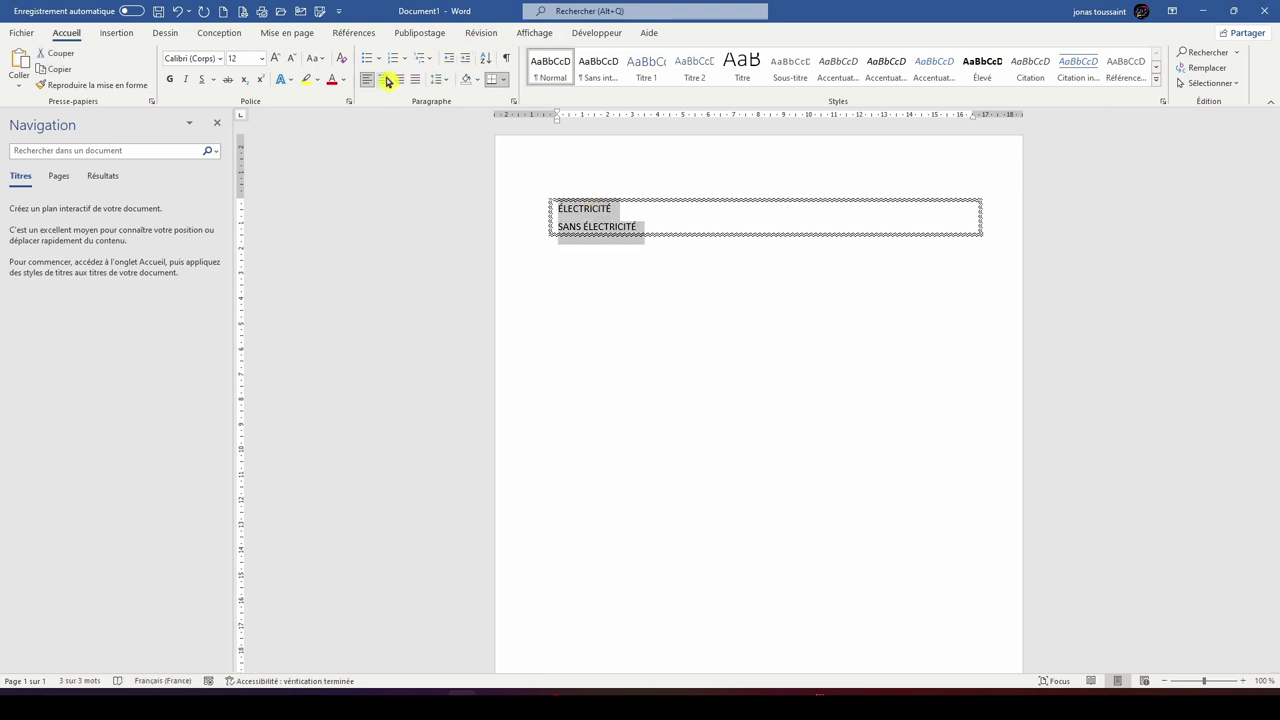
pyautogui.click(386, 79)
pyautogui.click(726, 226)
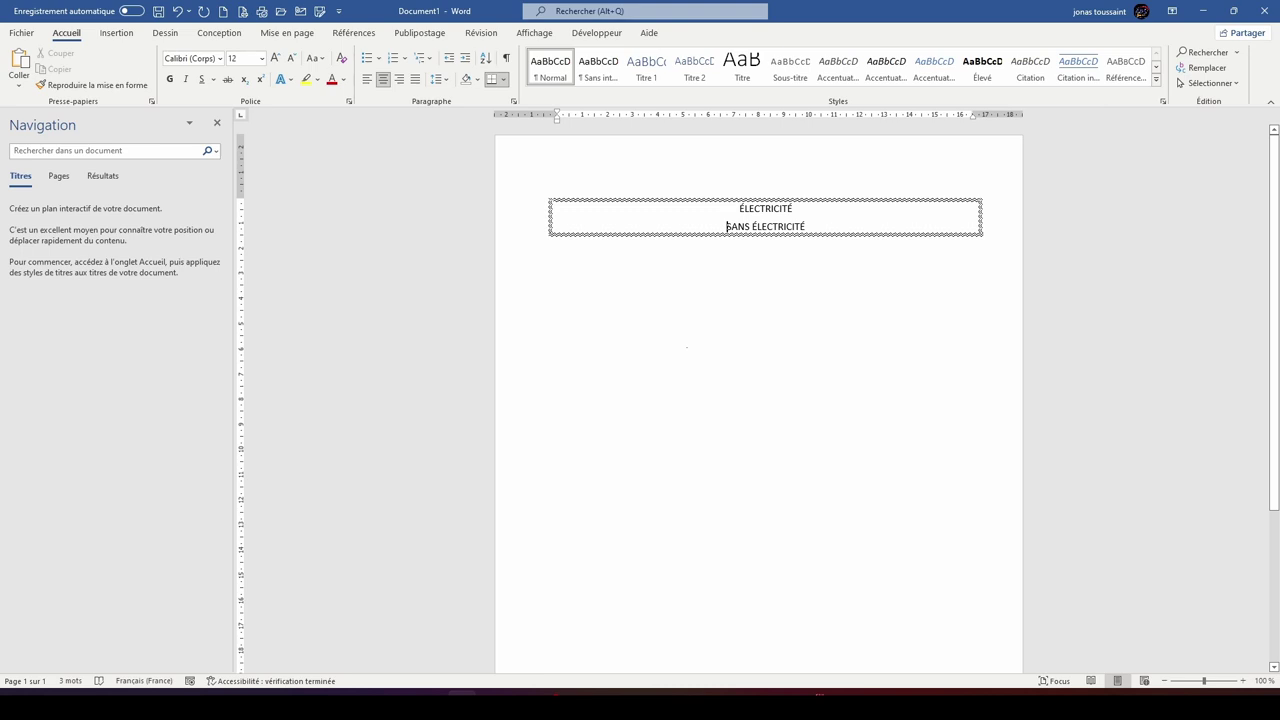
# Try adding and removing an empty line in the box, then place the cursor below it
pyautogui.press('Return')
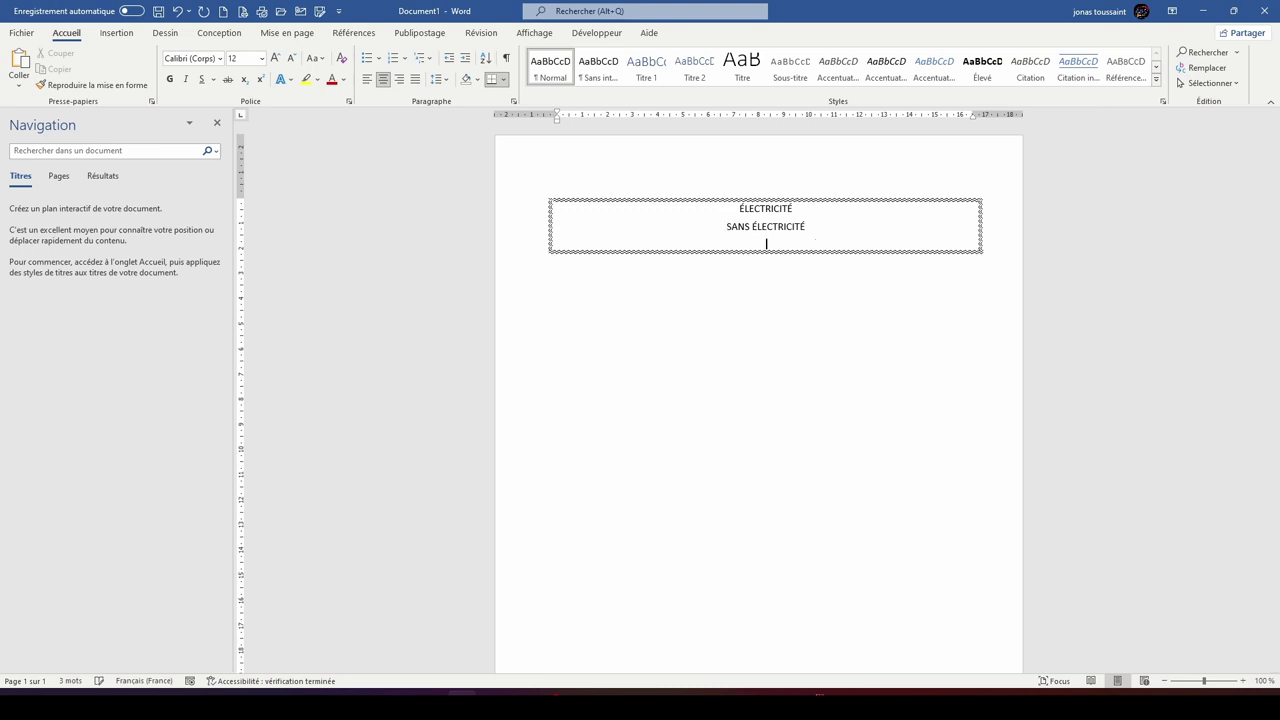
pyautogui.press('BackSpace')
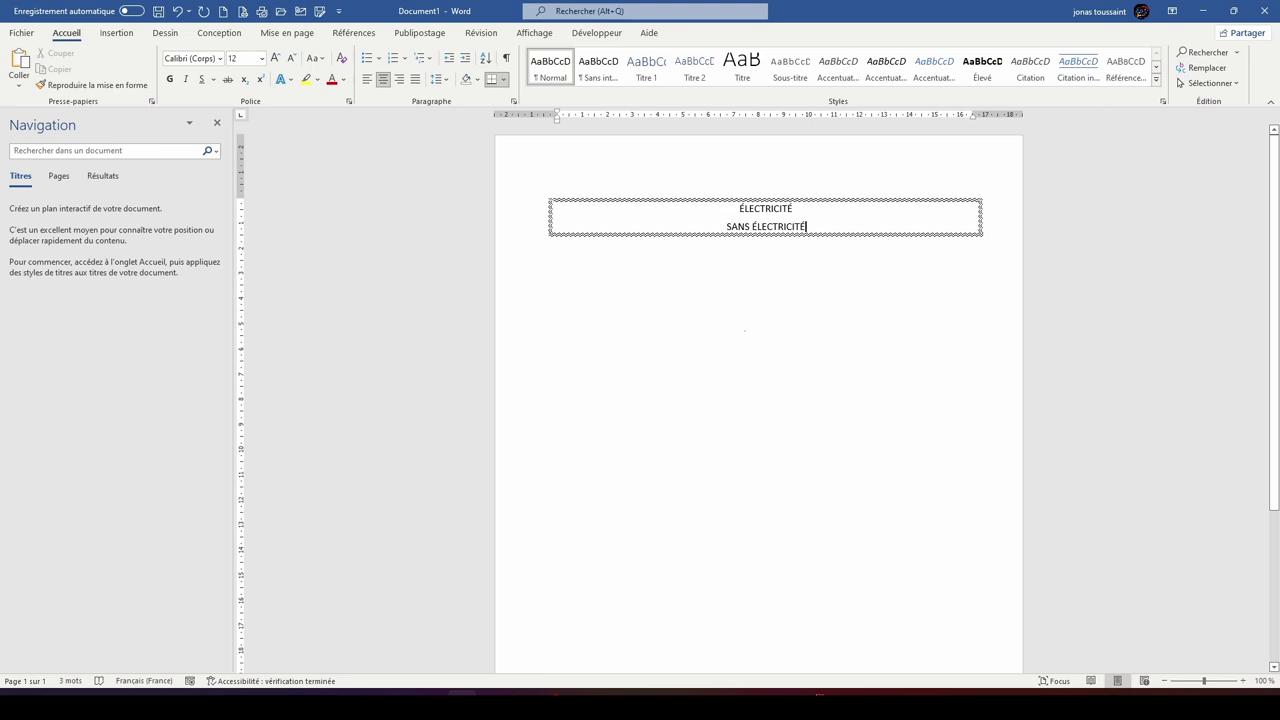
pyautogui.click(715, 321)
pyautogui.click(825, 226)
pyautogui.press('Return')
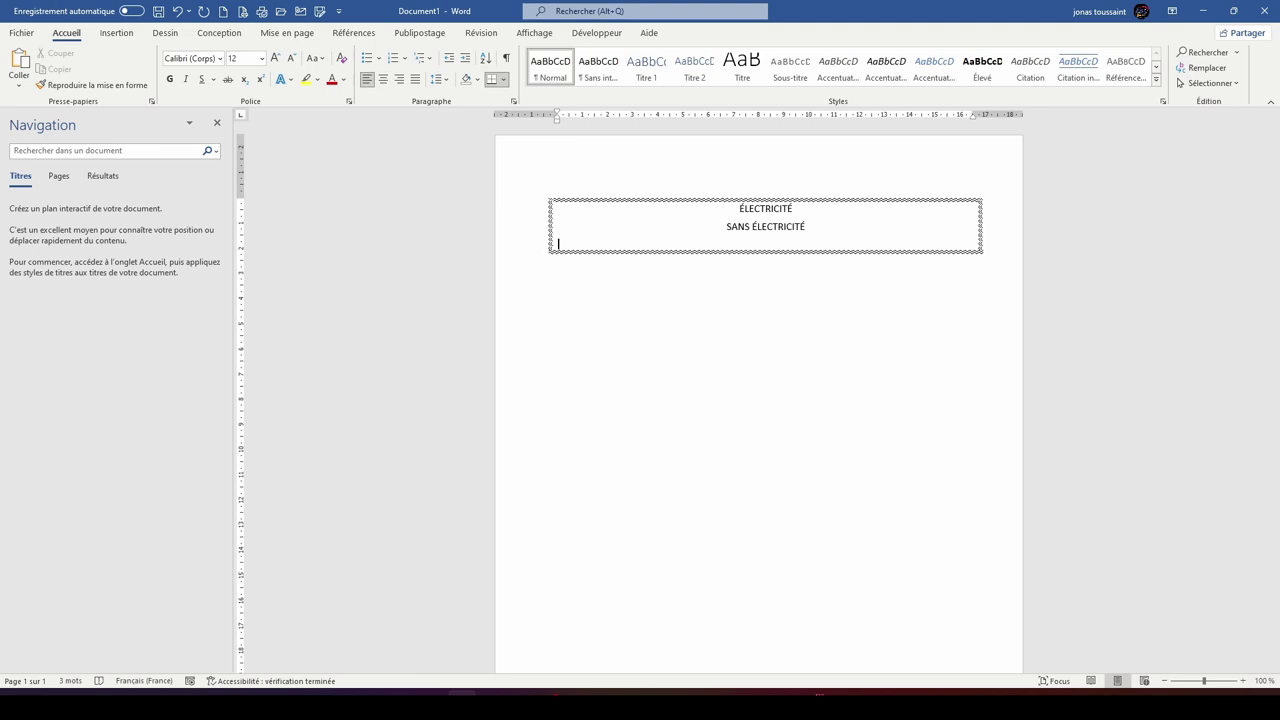
pyautogui.press('BackSpace')
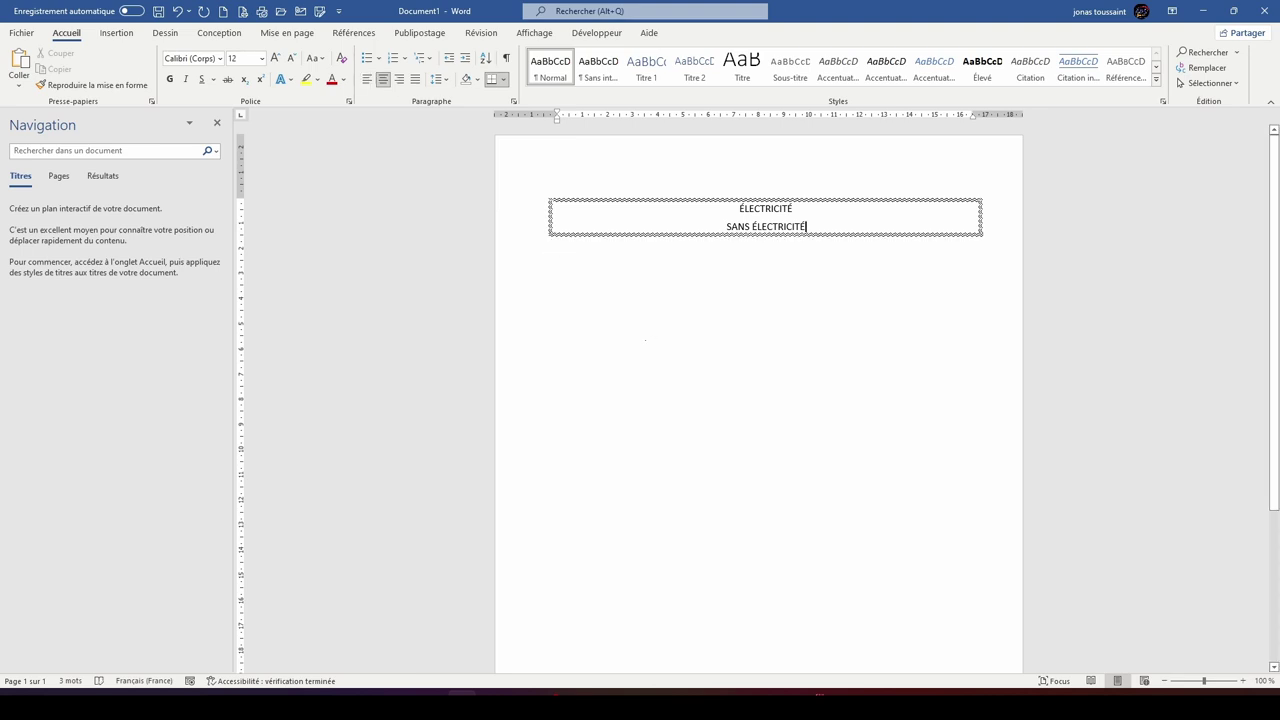
pyautogui.click(645, 340)
pyautogui.click(727, 226)
pyautogui.click(627, 305)
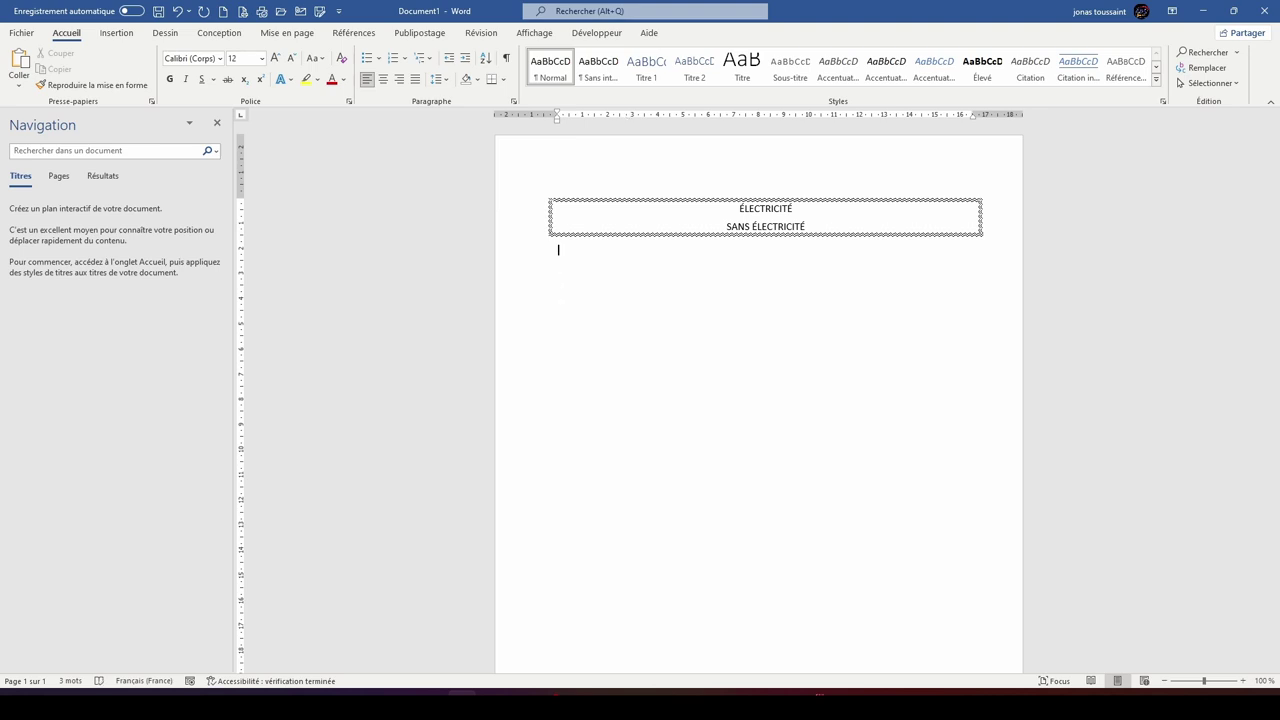
# Type 'KJDSJDJFFJ', 'Hdhfdhhdh' and 'j,' on separate lines below the wavy box
pyautogui.write('KJDSJDJFFJ')
pyautogui.press('Return')
pyautogui.write('Hdhfdhh')
pyautogui.write('dh')
pyautogui.press('Return')
pyautogui.write('j,,')
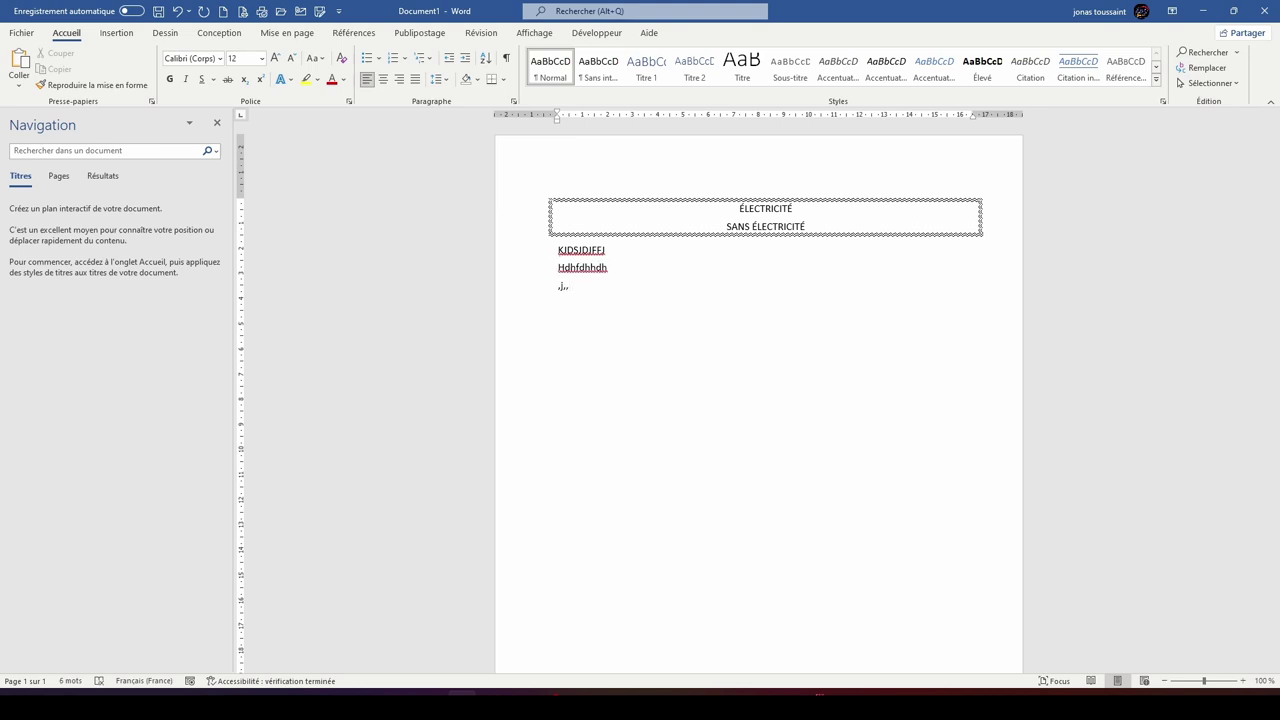